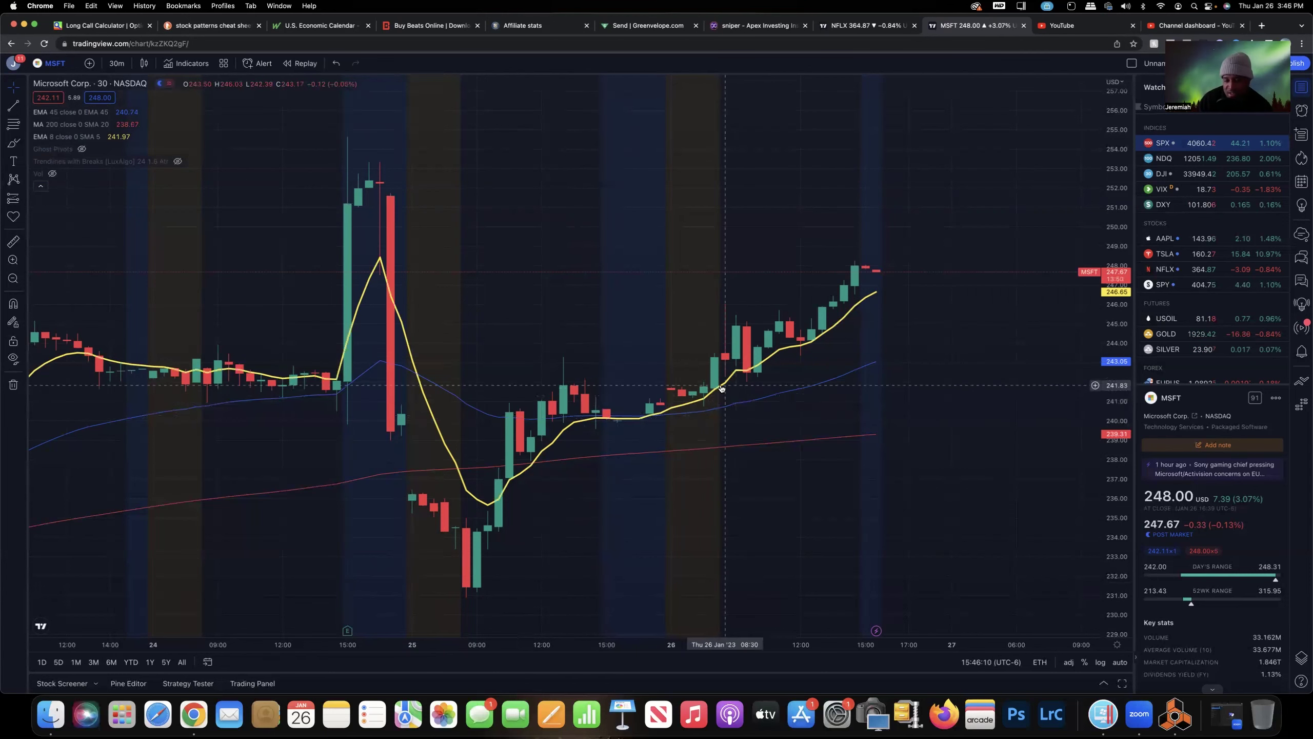
Drag the MSFT chart so the Jan 25–26 recovery from about 233 to 248 is in view.
left_click_drag(721, 388, 704, 365)
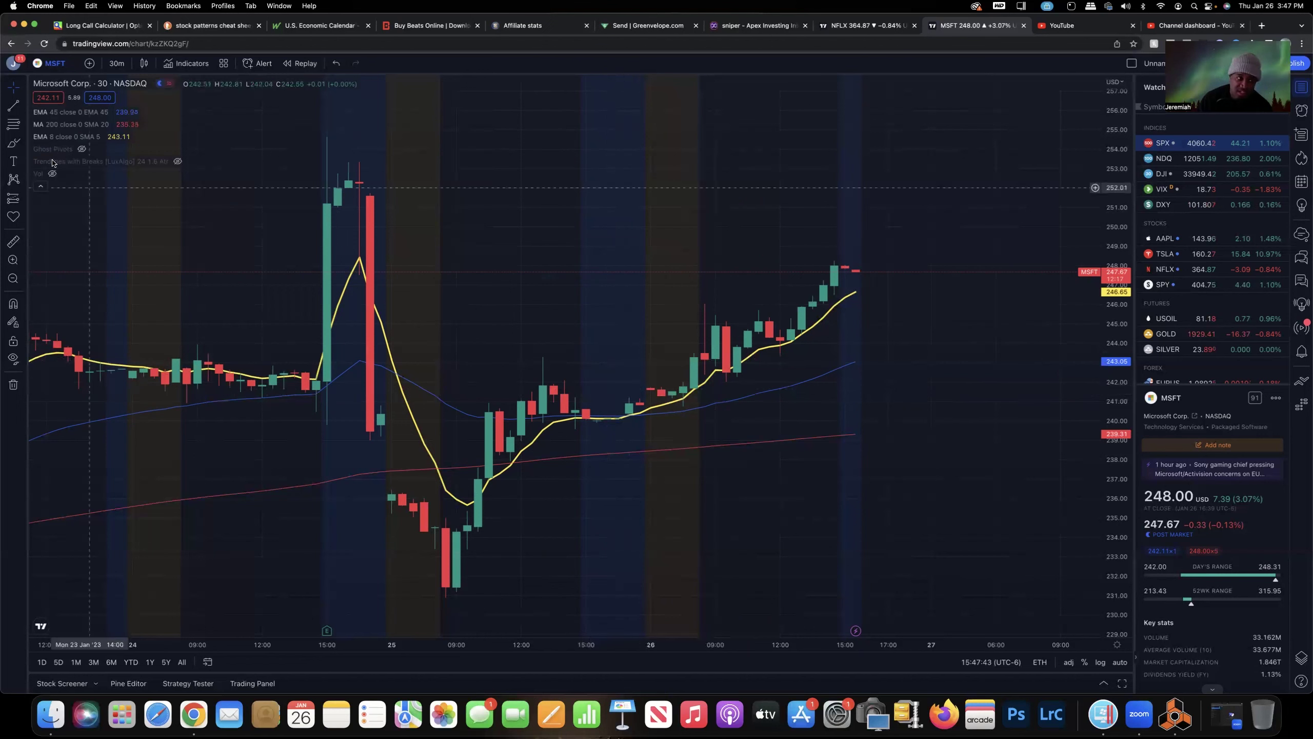
left_click(13, 145)
mouse_move(811, 242)
left_mouse_down()
mouse_move(488, 392)
mouse_move(433, 571)
mouse_move(446, 598)
mouse_move(813, 273)
left_mouse_up()
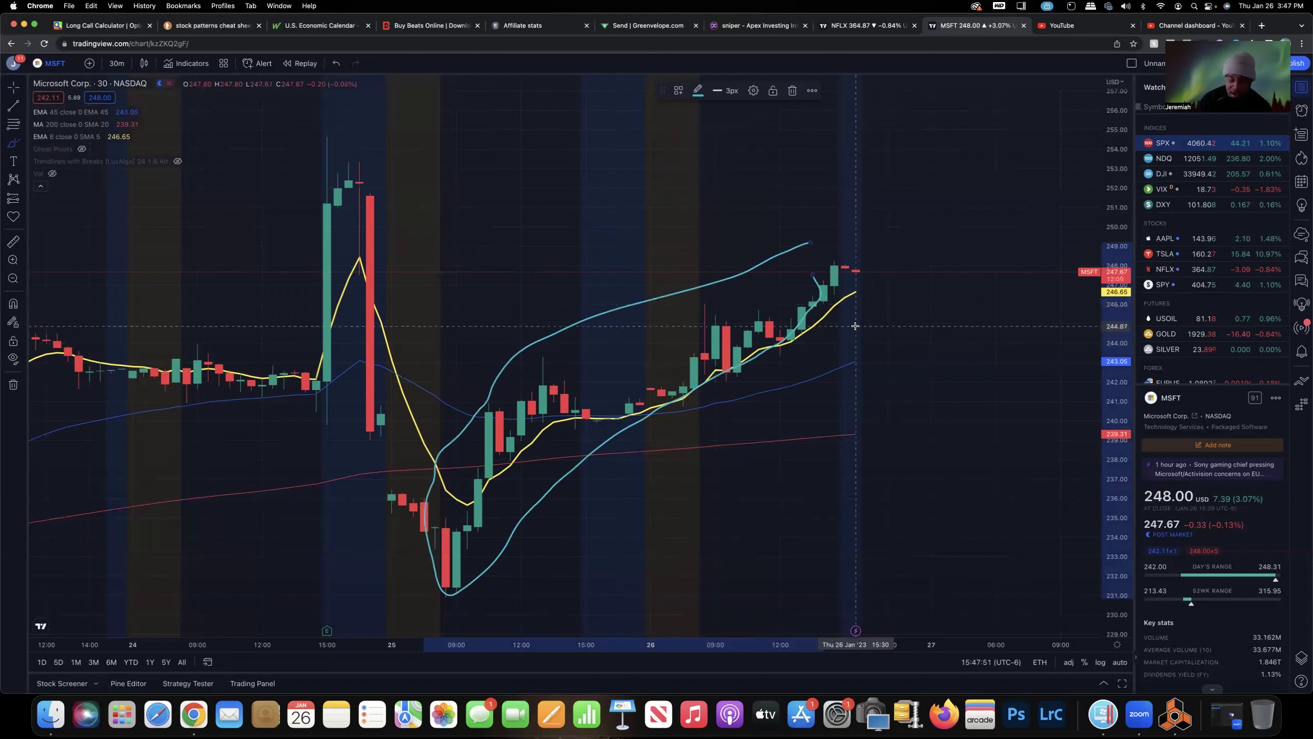
key("super+z")
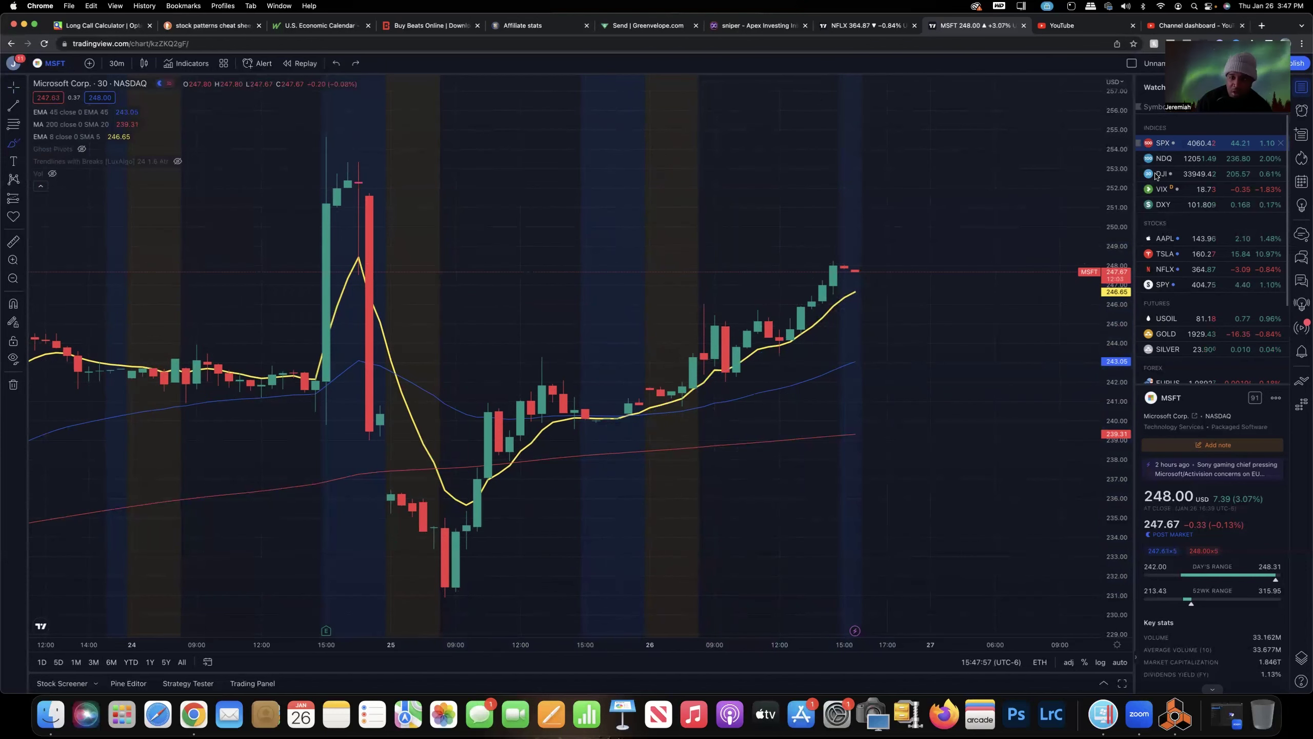
Switch to the SPX 30-minute chart, zoomed out and shifted toward recent sessions.
left_click(1163, 142)
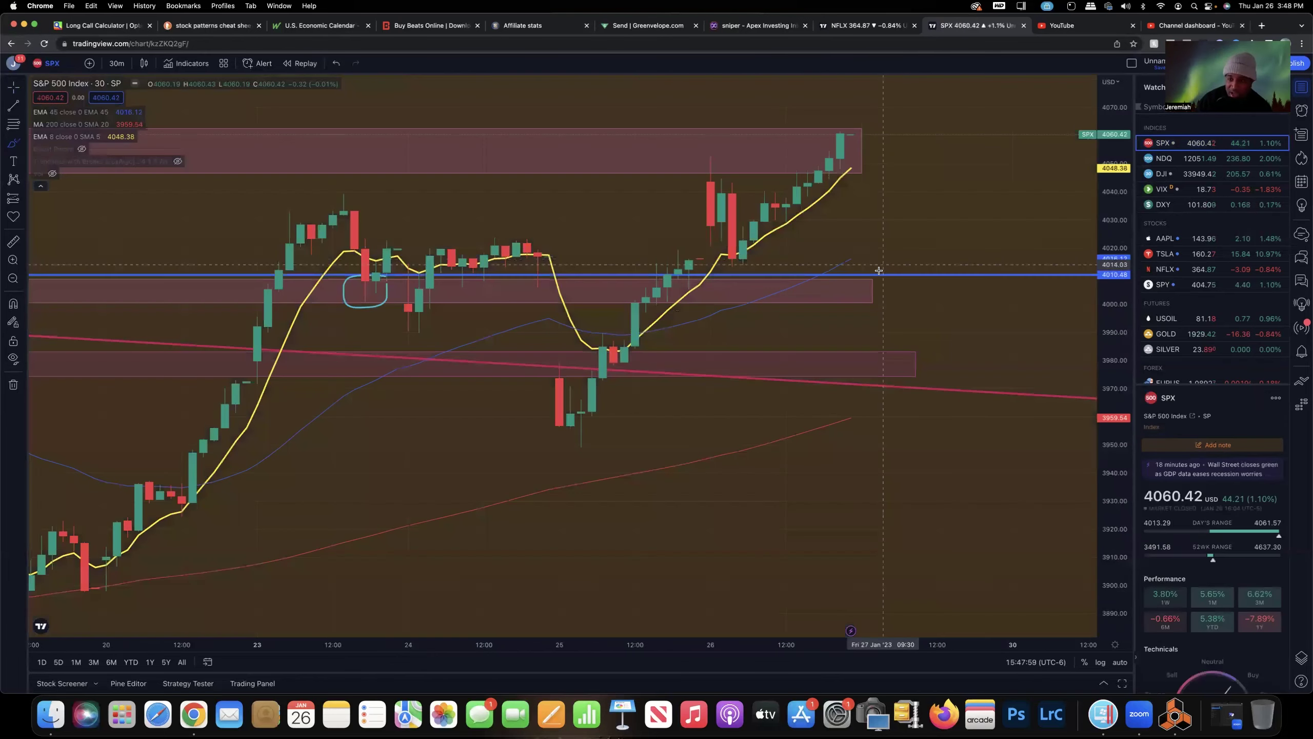
scroll(862, 266, "down", 1)
scroll(949, 290, "down", 1)
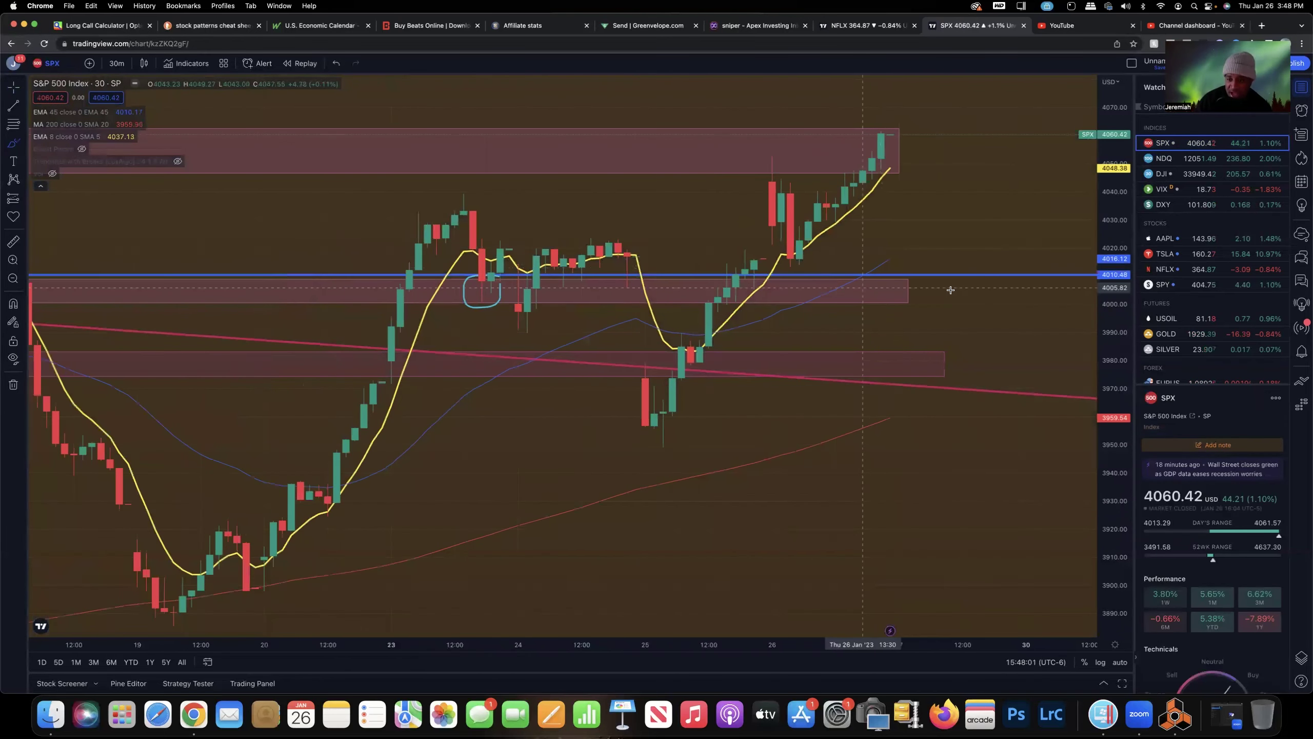
scroll(1107, 331, "down", 1)
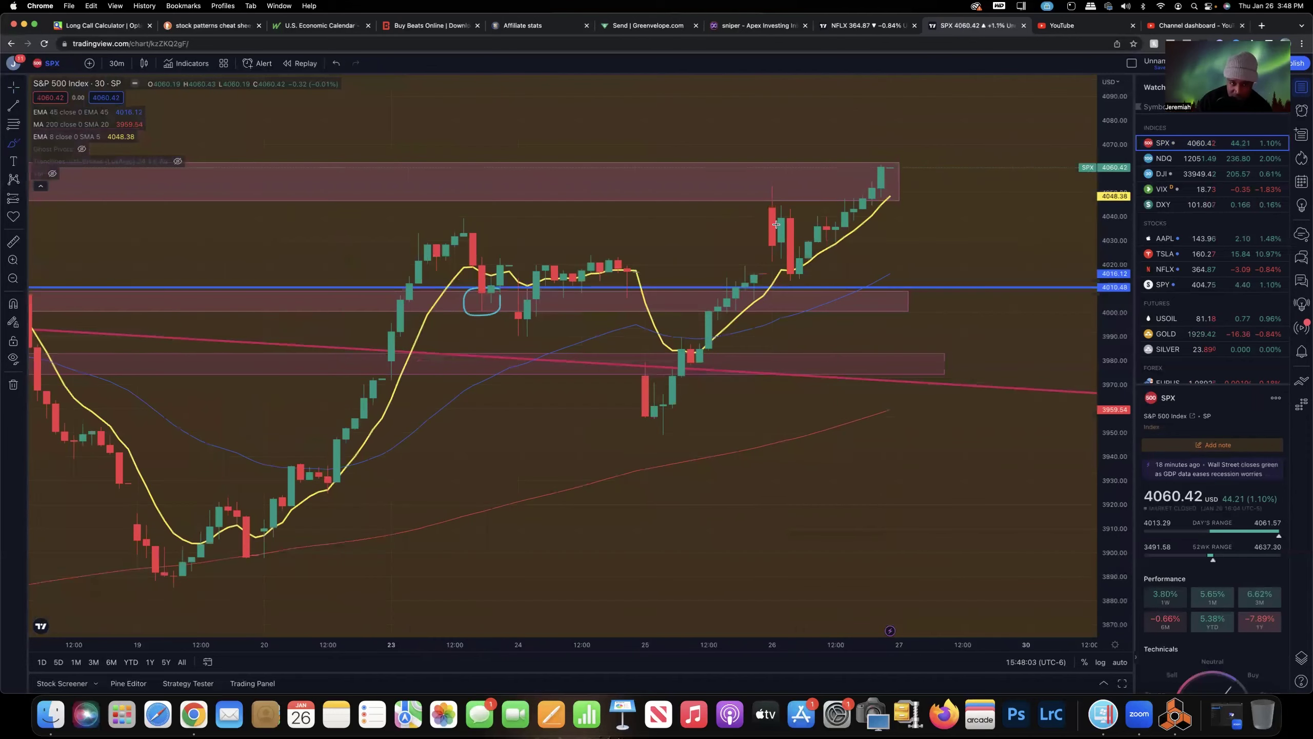
left_click_drag(644, 212, 507, 277)
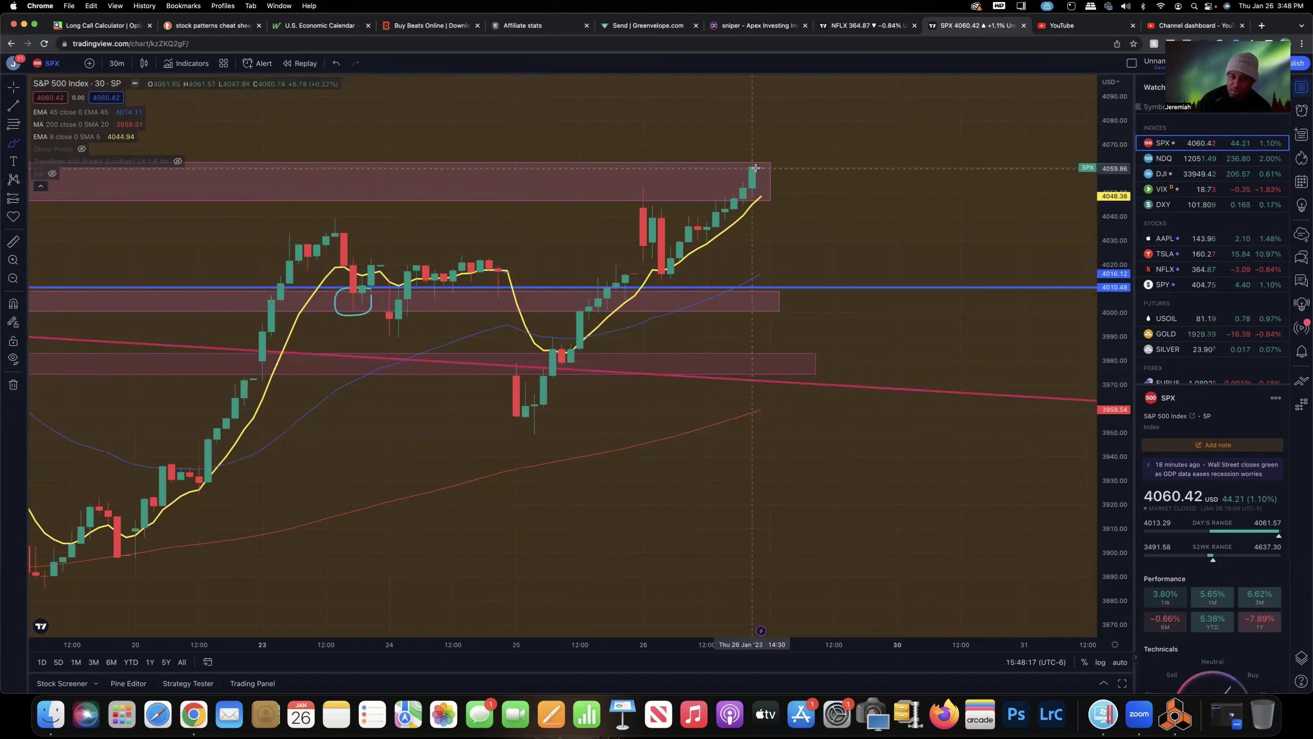
Sketch a freehand loop around the SPX rally from the lows, then undo it.
mouse_move(517, 425)
left_mouse_down()
mouse_move(751, 169)
mouse_move(571, 312)
left_mouse_up()
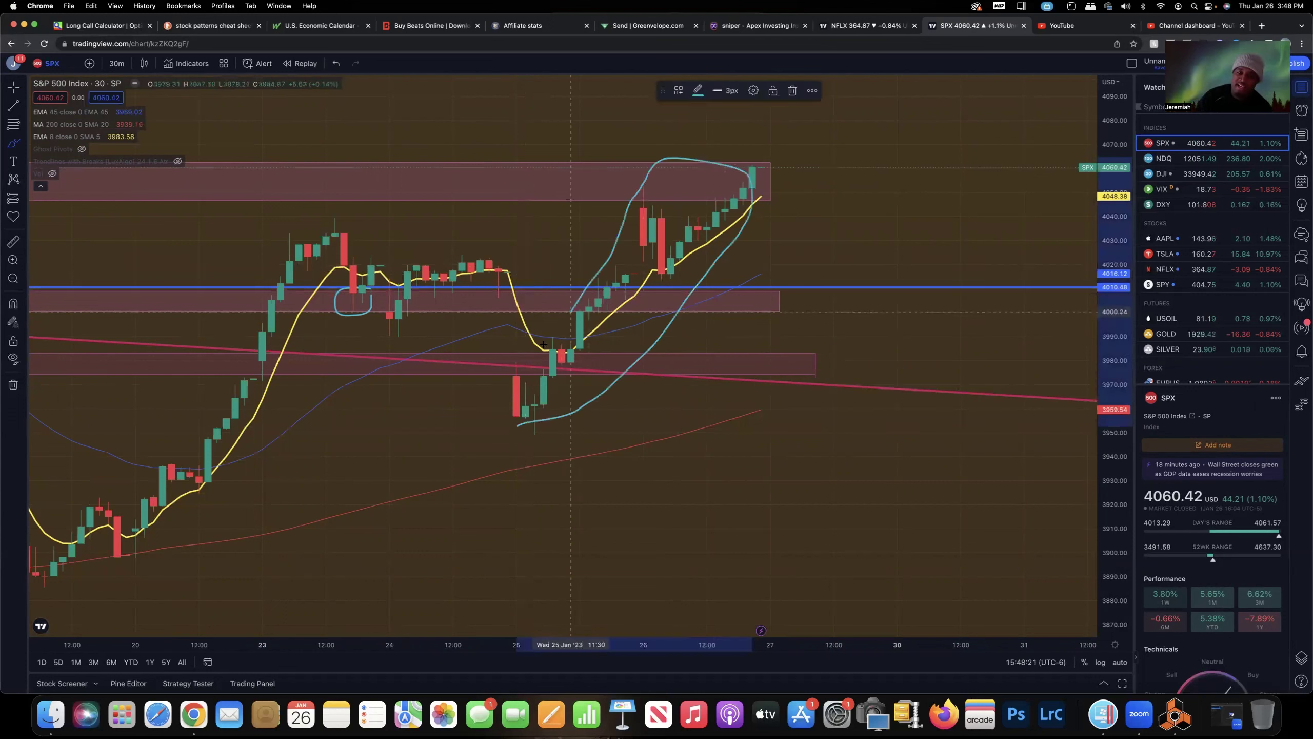
left_click_drag(520, 405, 523, 423)
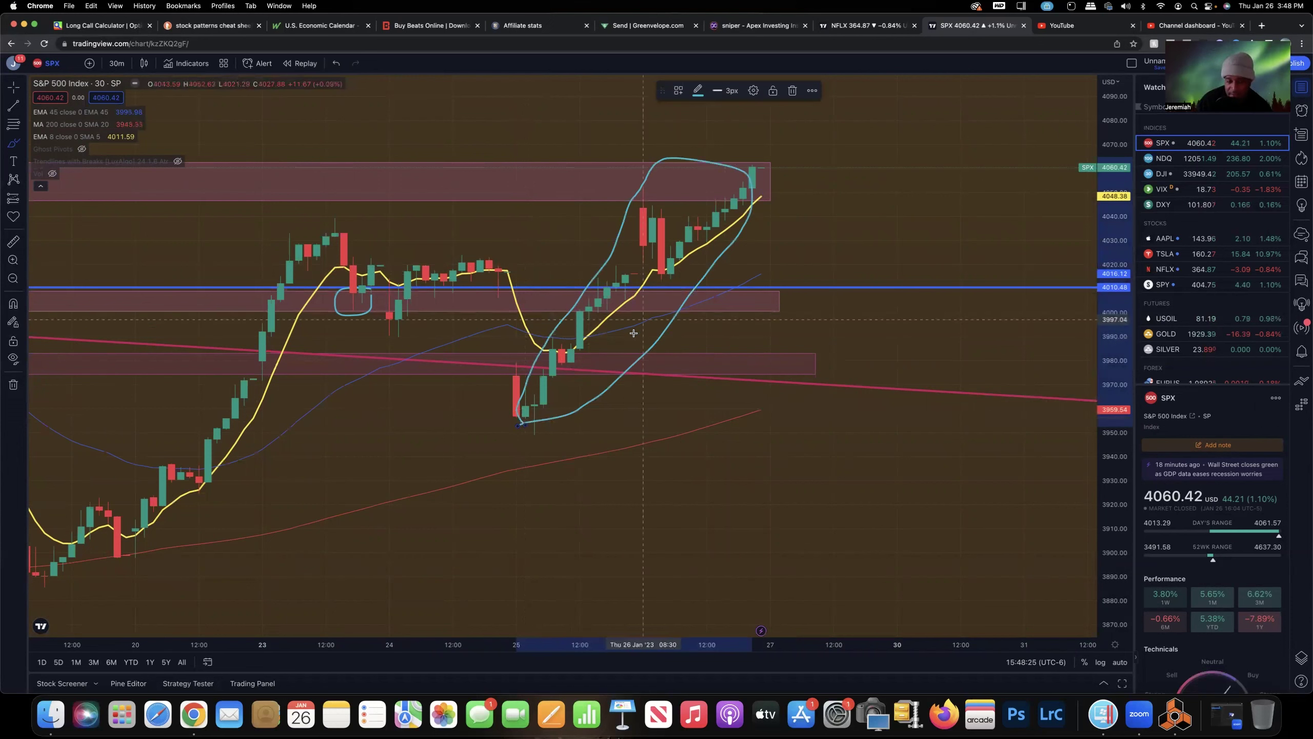
key("super+z")
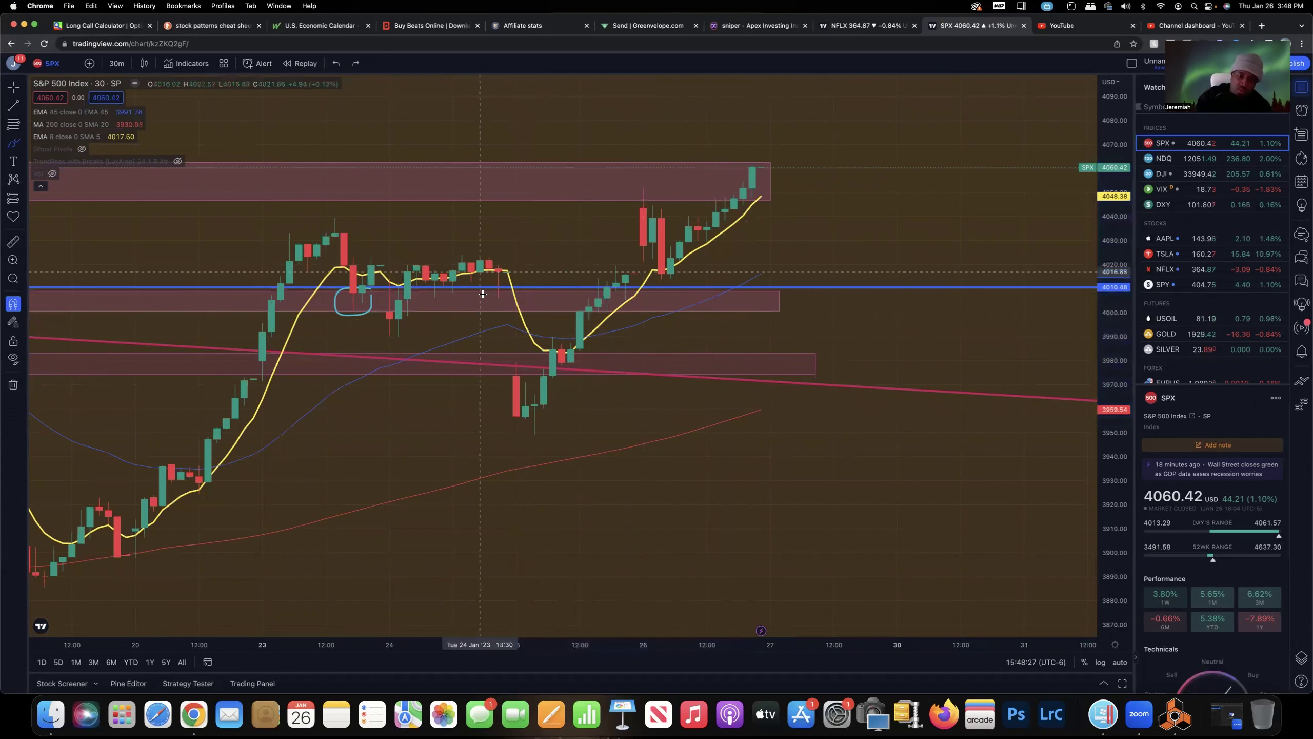
Compress the SPX price scale and zoom out to show the descending trendline and December highs near 4100.
left_click_drag(1127, 362, 1118, 411)
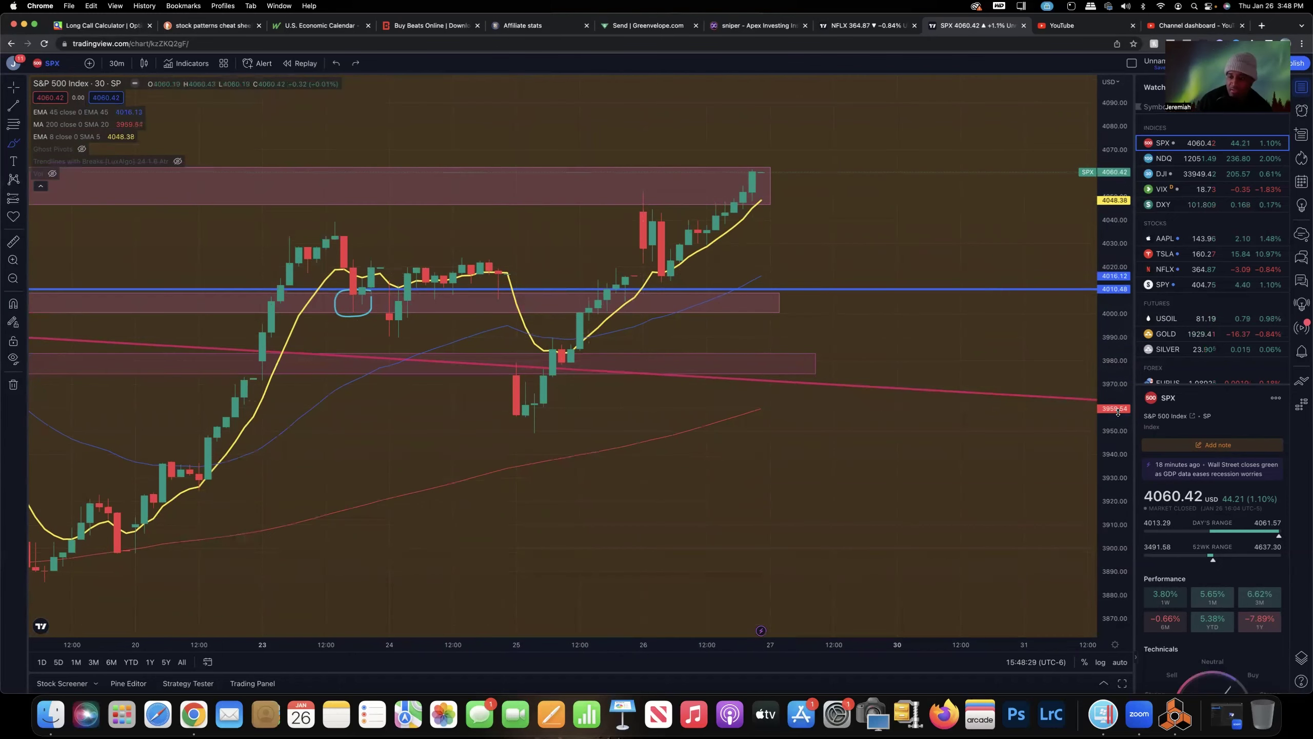
scroll(1065, 643, "down", 5)
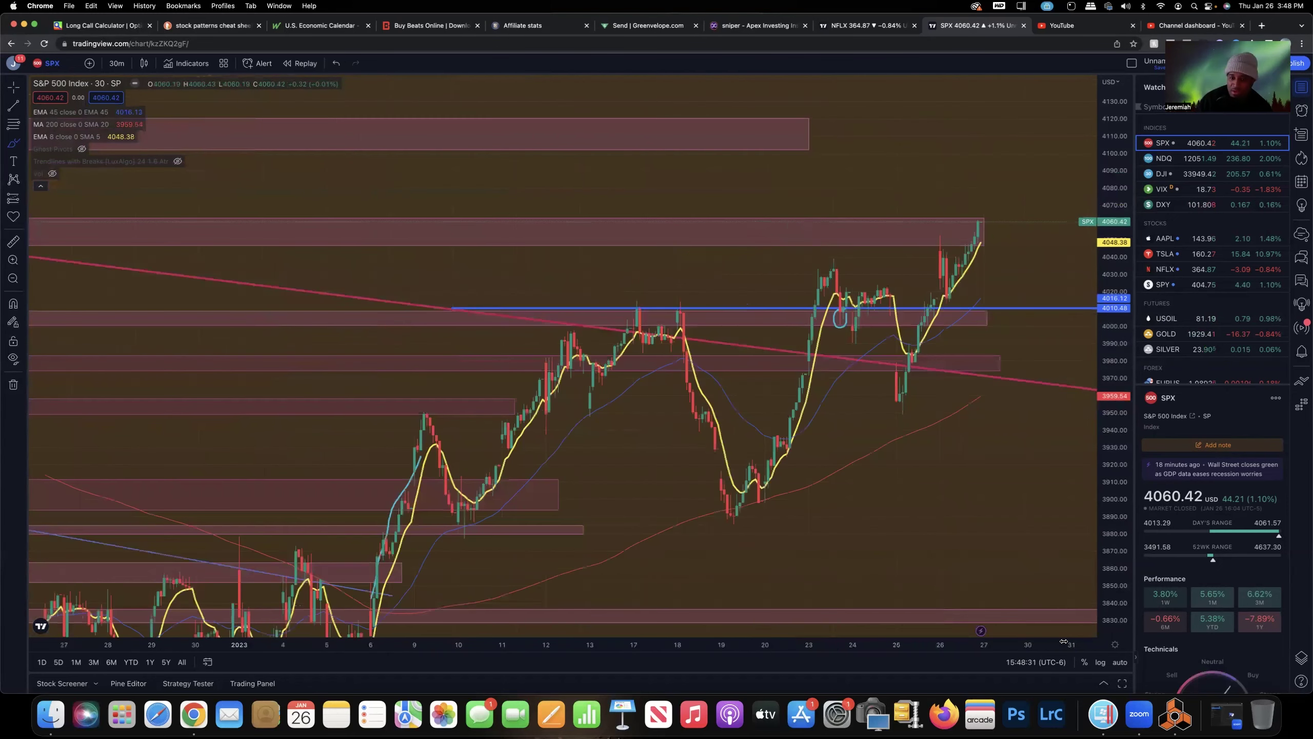
scroll(1040, 647, "up", 5)
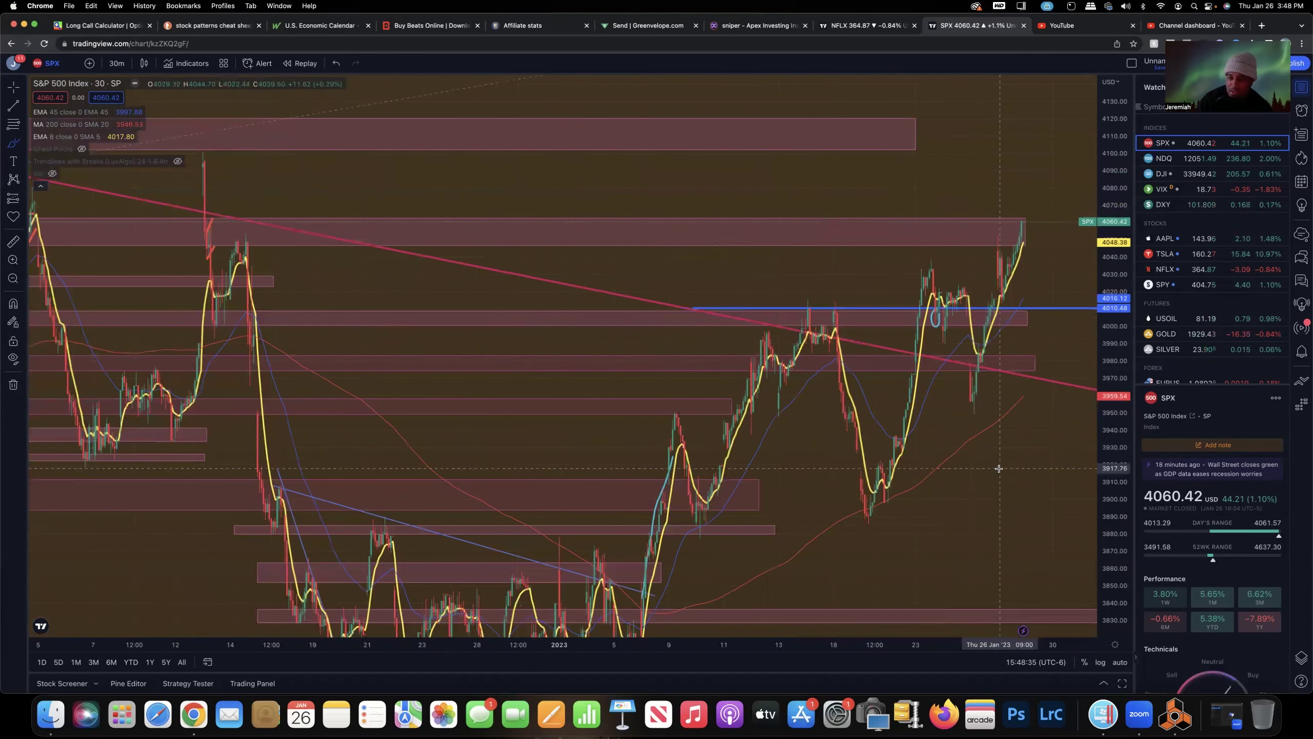
scroll(878, 414, "right", 3)
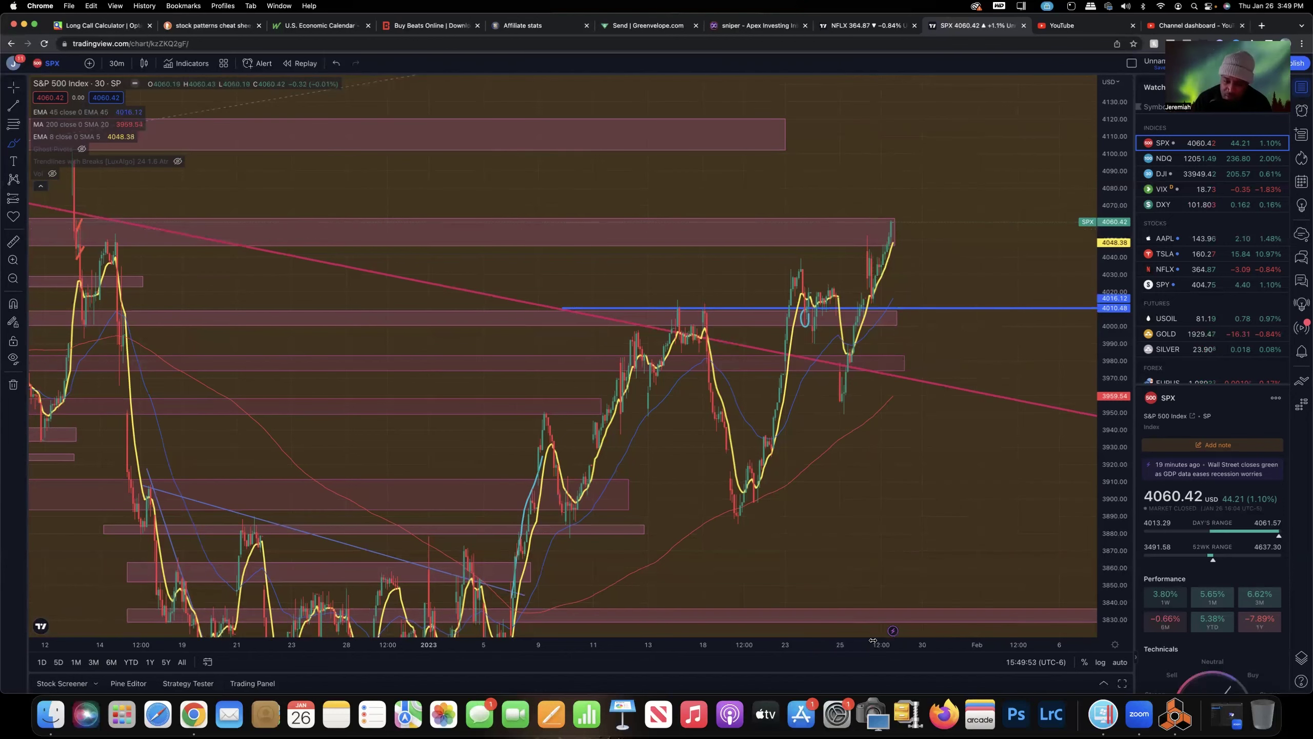
scroll(1018, 485, "down", 3)
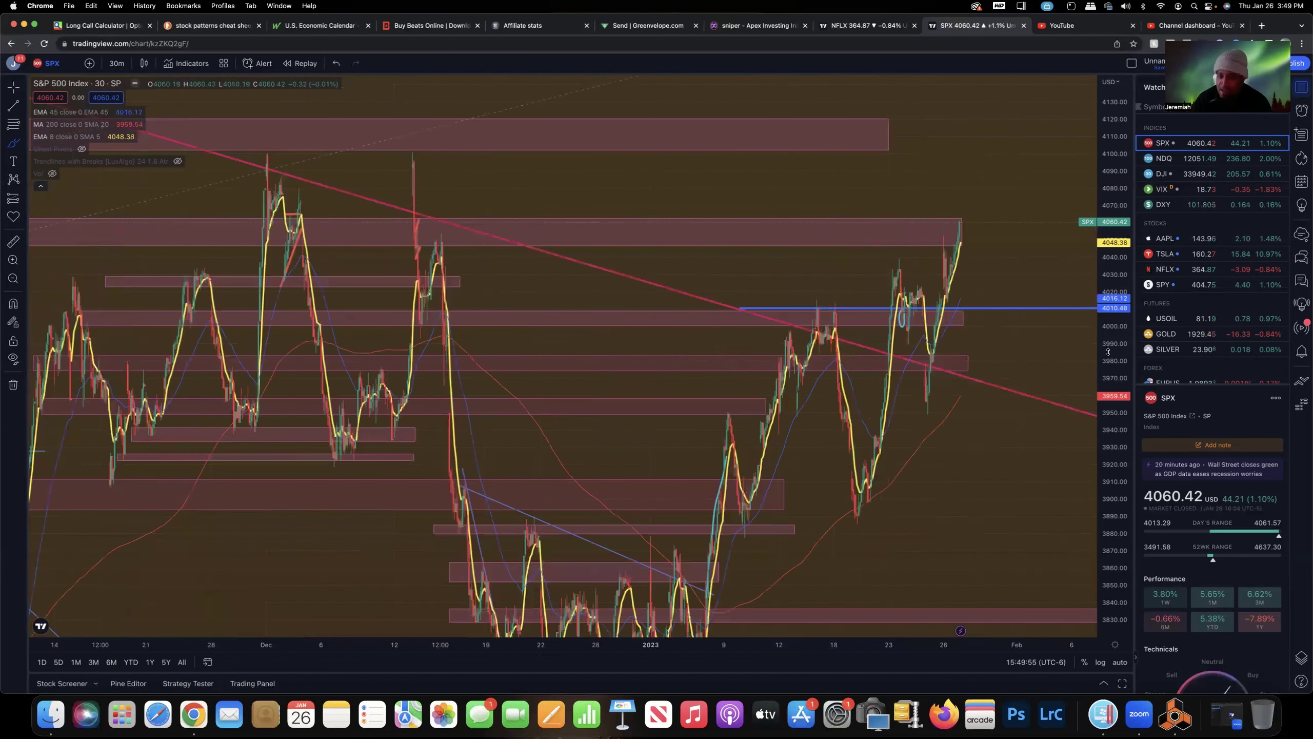
left_click_drag(1106, 429, 1097, 501)
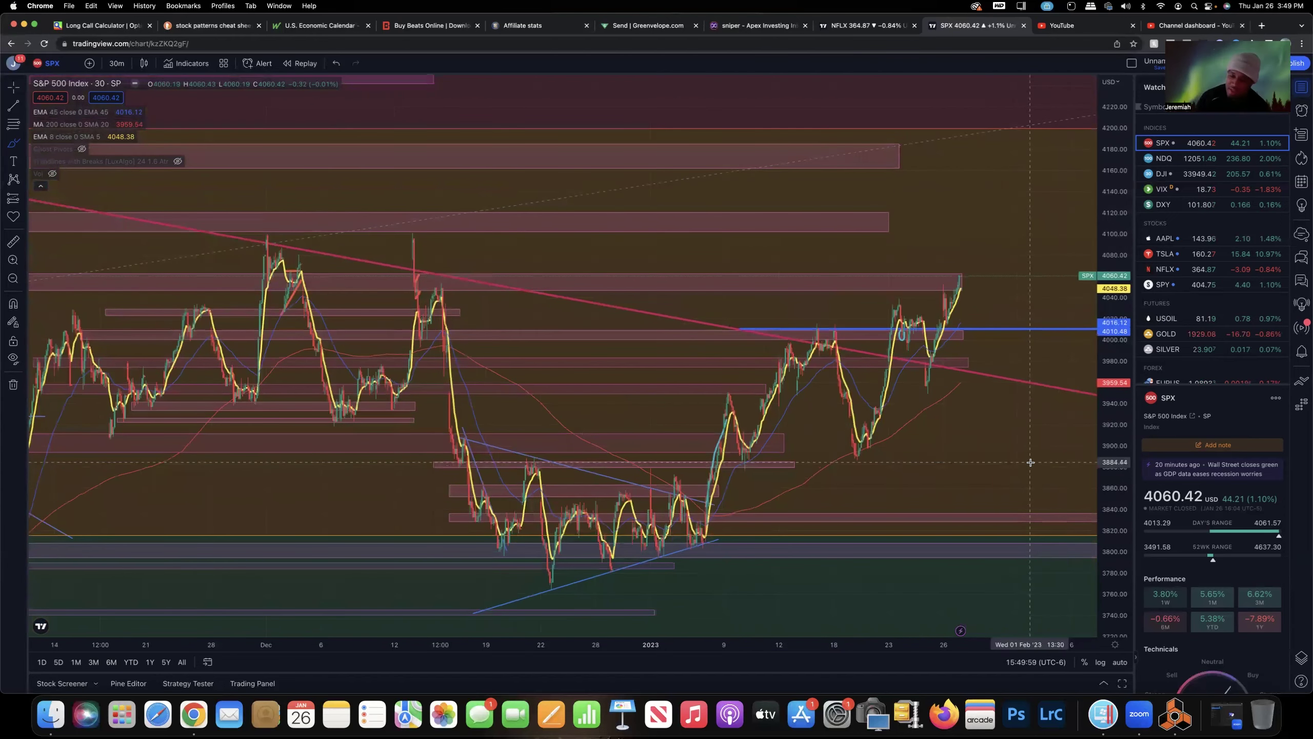
scroll(1030, 462, "left", 1)
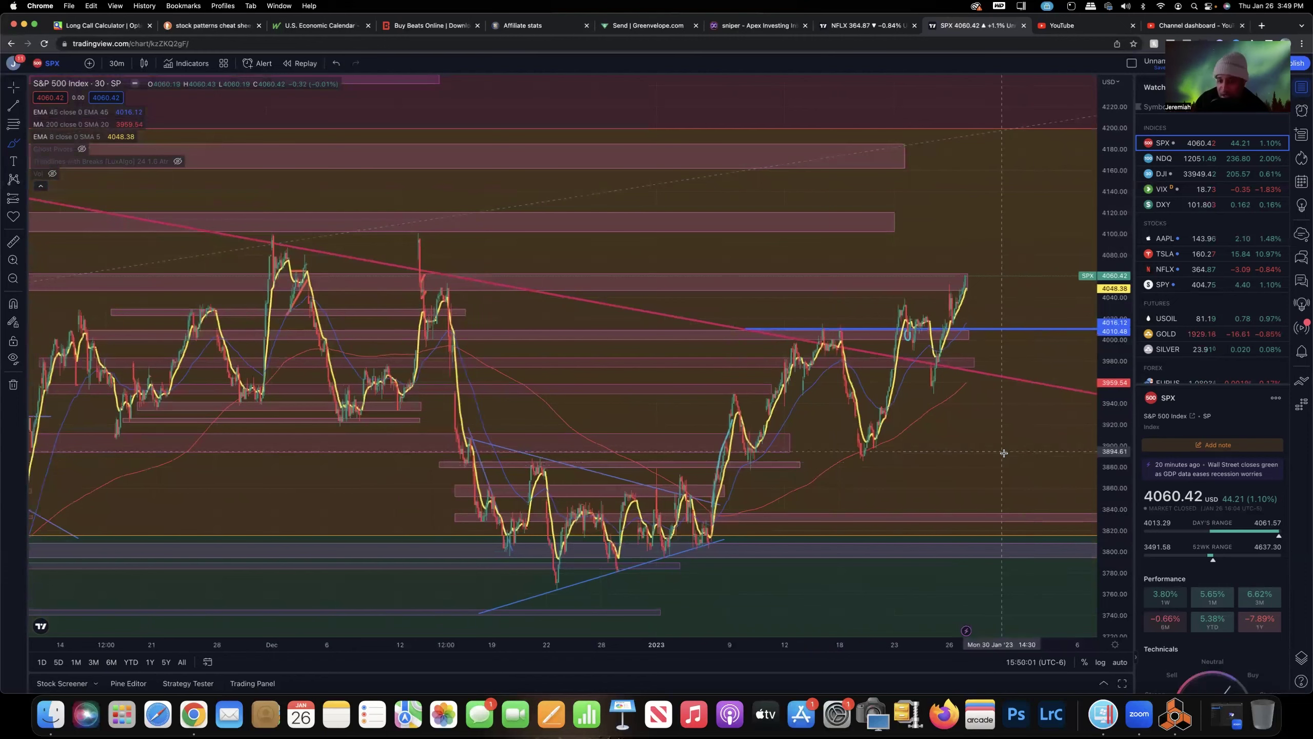
scroll(1003, 451, "right", 10)
scroll(1060, 373, "right", 5)
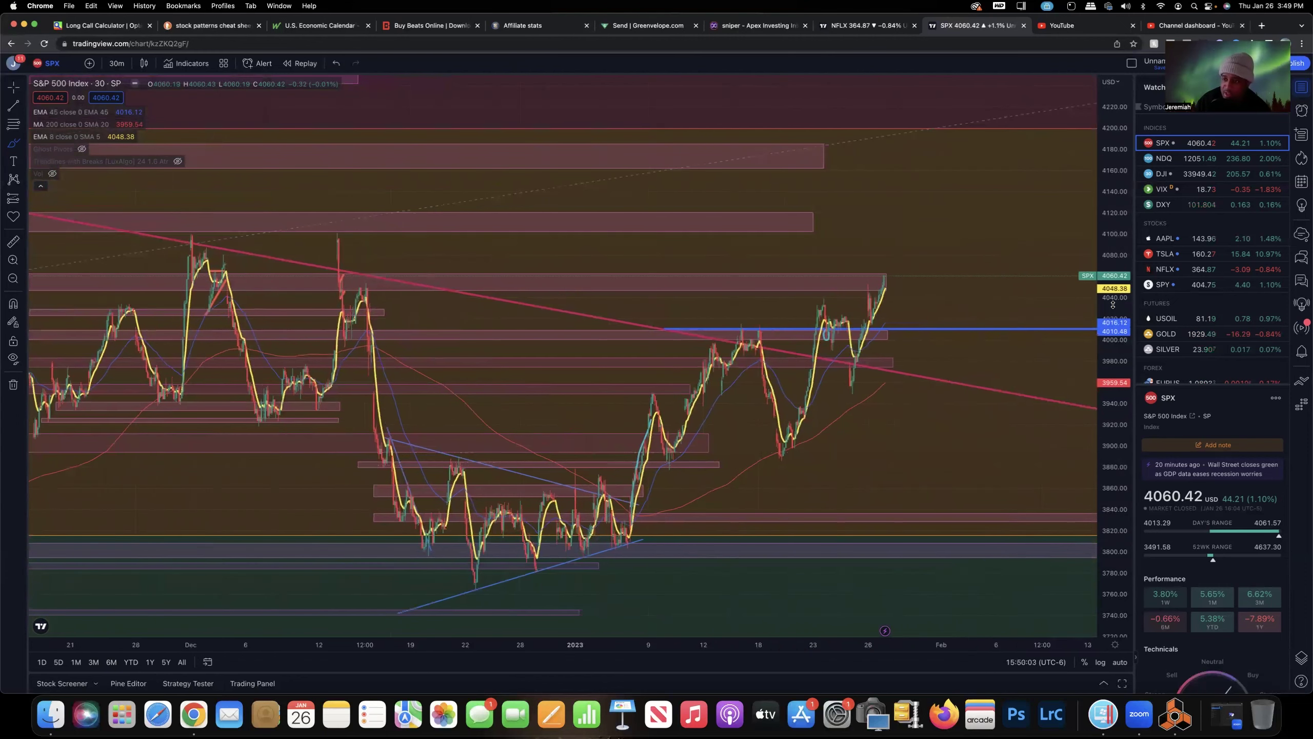
Switch to the TSLA 30-minute chart and zoom into the latest two sessions.
left_click(1164, 253)
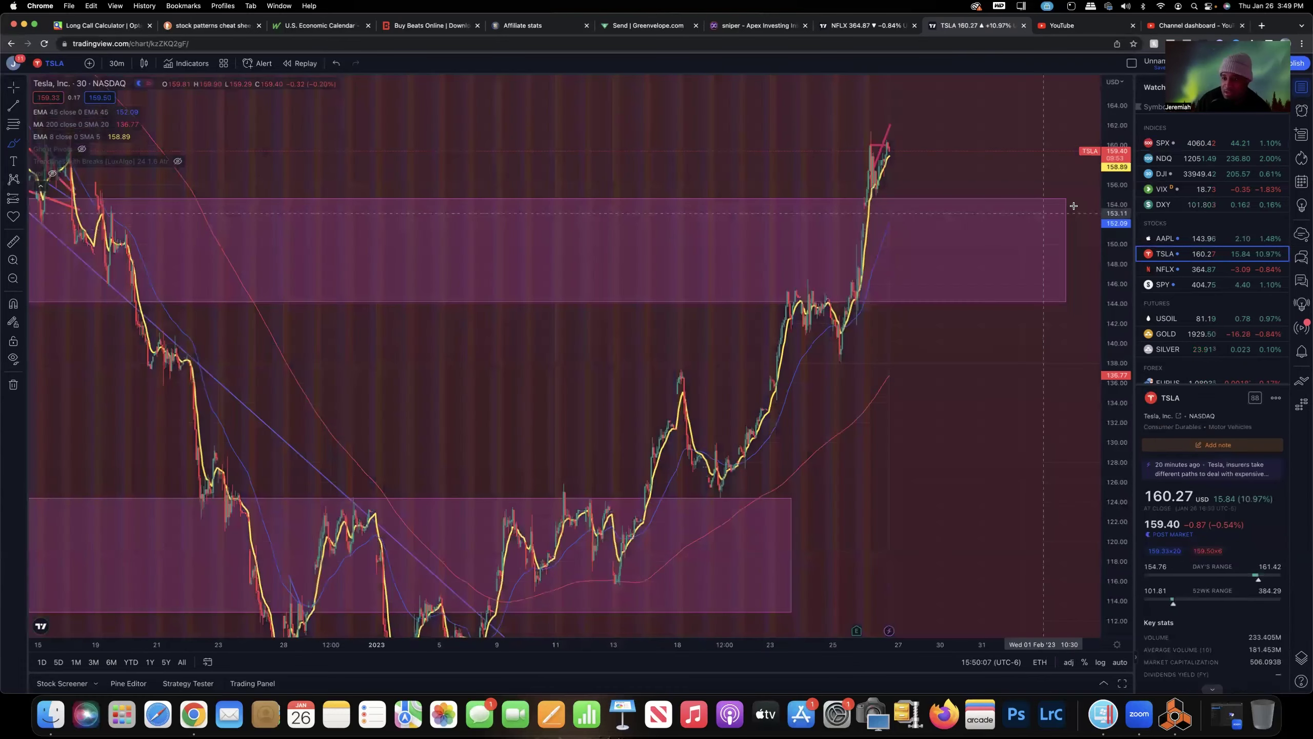
left_click_drag(1115, 245, 1095, 330)
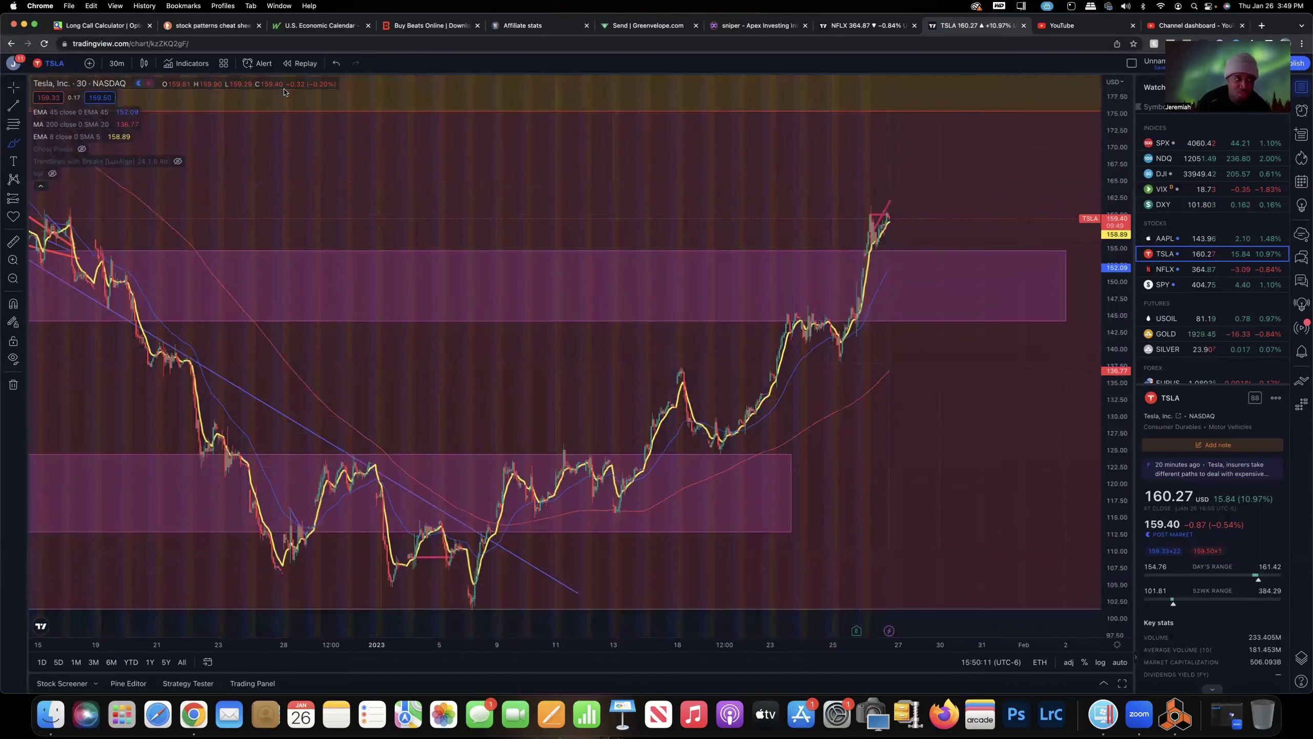
left_click(13, 260)
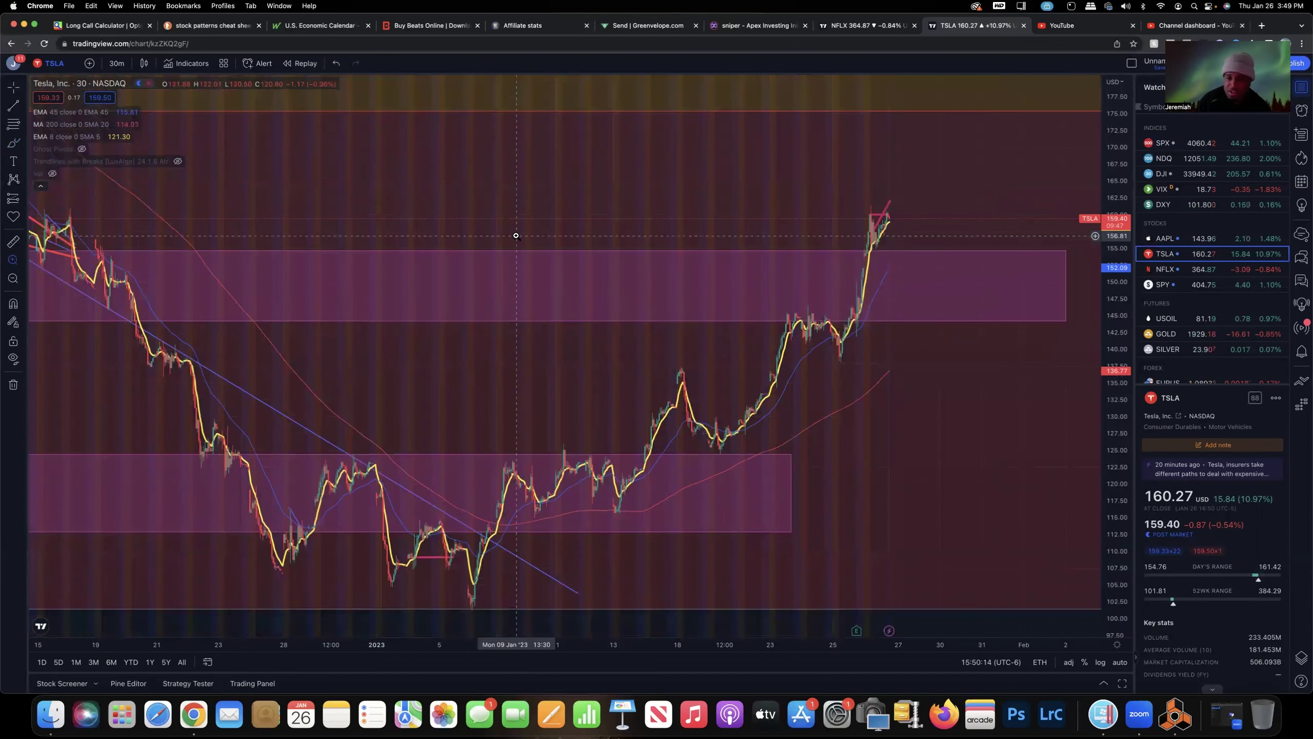
left_click_drag(906, 271, 918, 276)
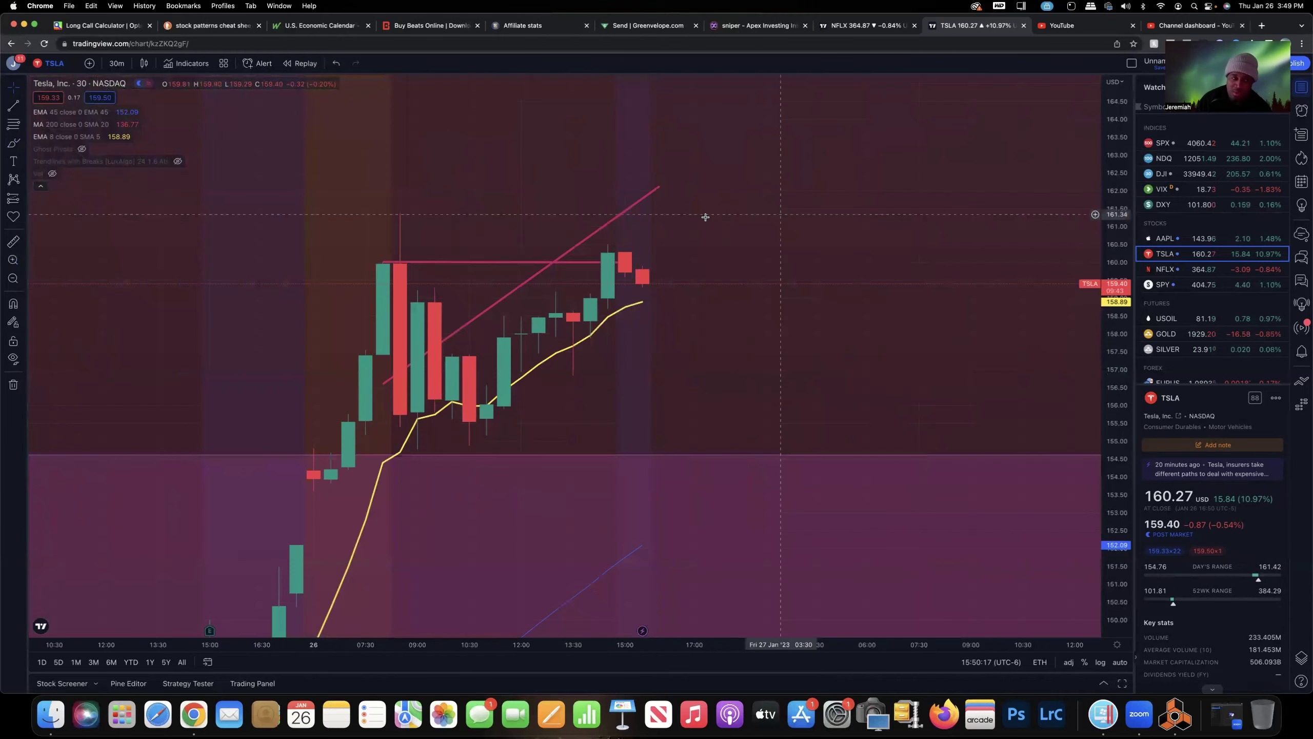
left_click_drag(615, 145, 717, 102)
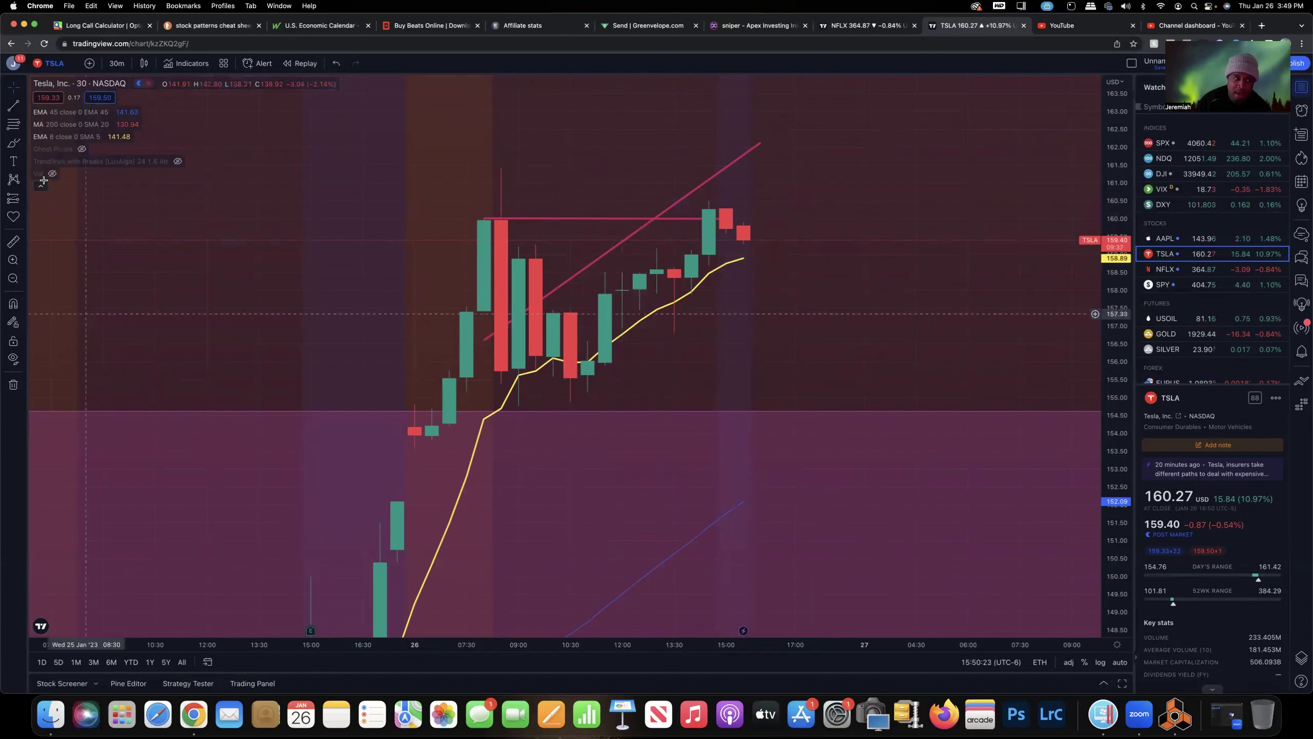
Brush a loop around the breakout candles near 153 and widen the price range to earlier lows.
mouse_move(430, 444)
left_mouse_down()
mouse_move(396, 448)
mouse_move(397, 497)
mouse_move(467, 463)
mouse_move(424, 443)
left_mouse_up()
scroll(690, 392, "left", 3)
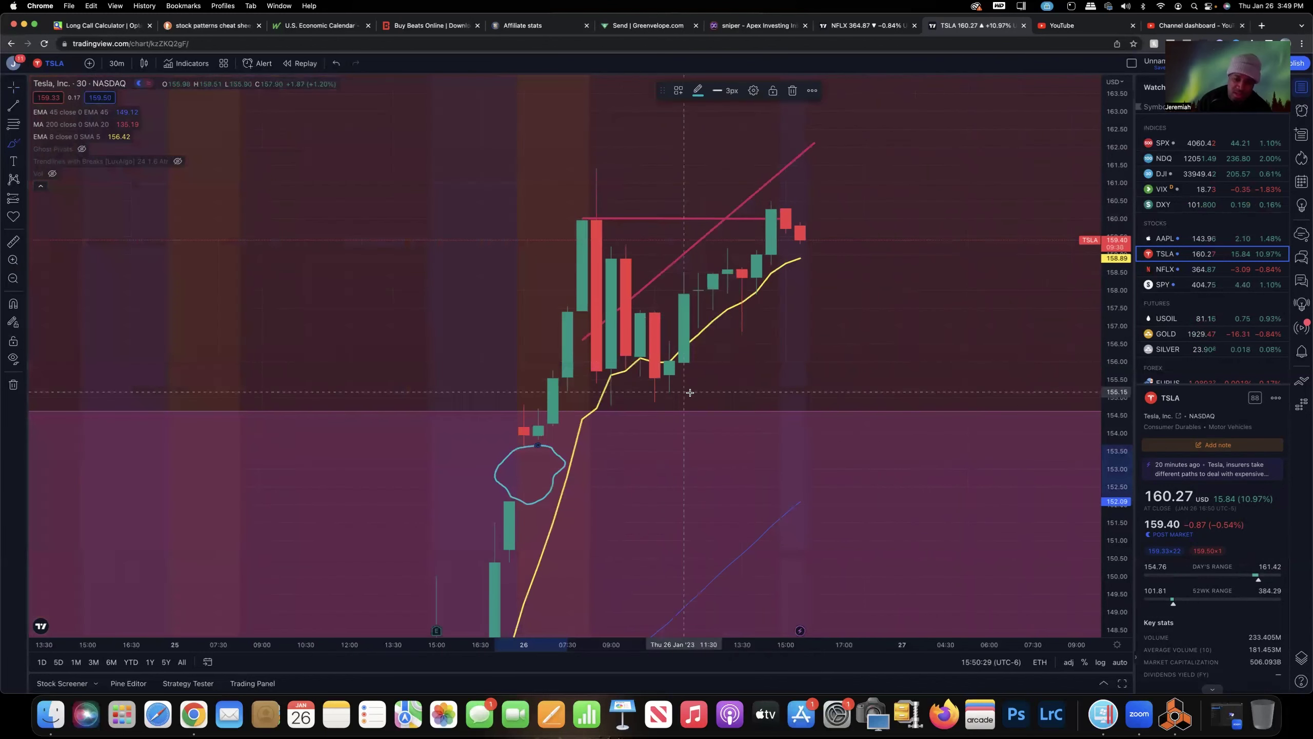
left_click_drag(1121, 488, 1119, 517)
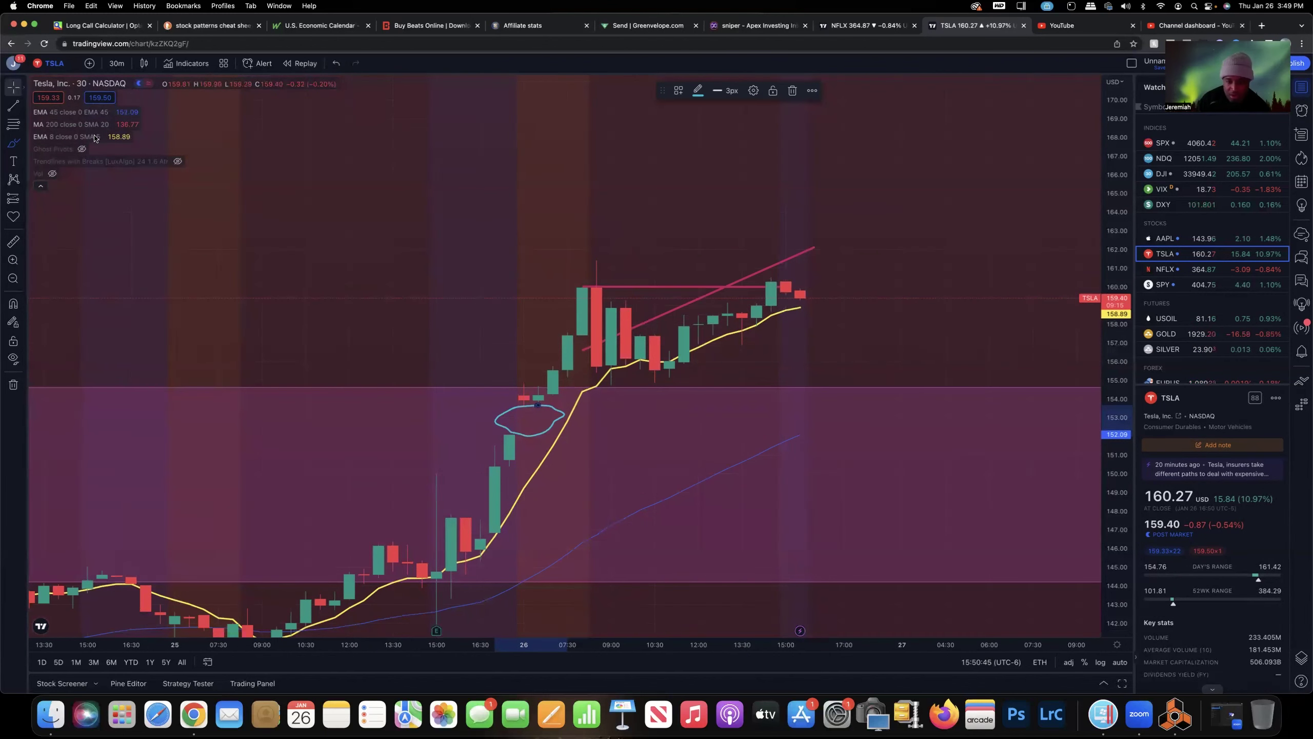
Delete the rising pink trend line and select the horizontal pink line at the recent high.
left_click(657, 307)
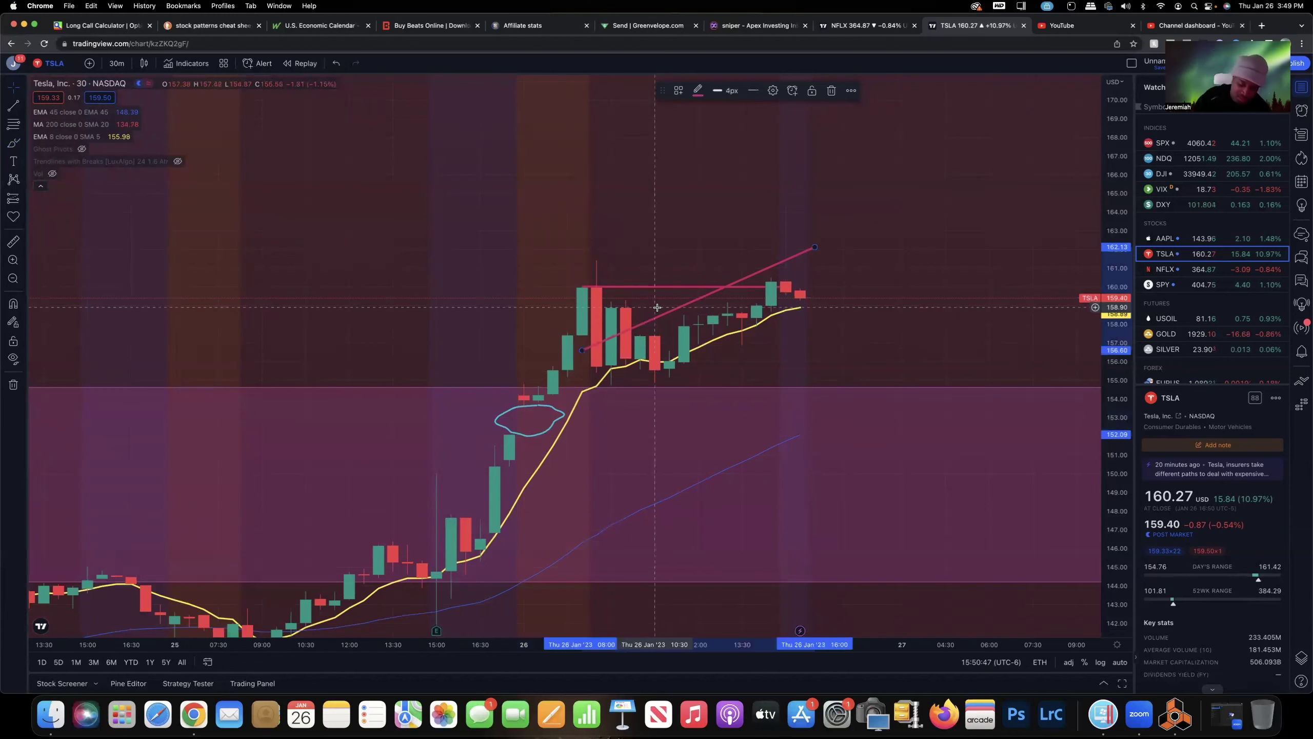
key("Delete")
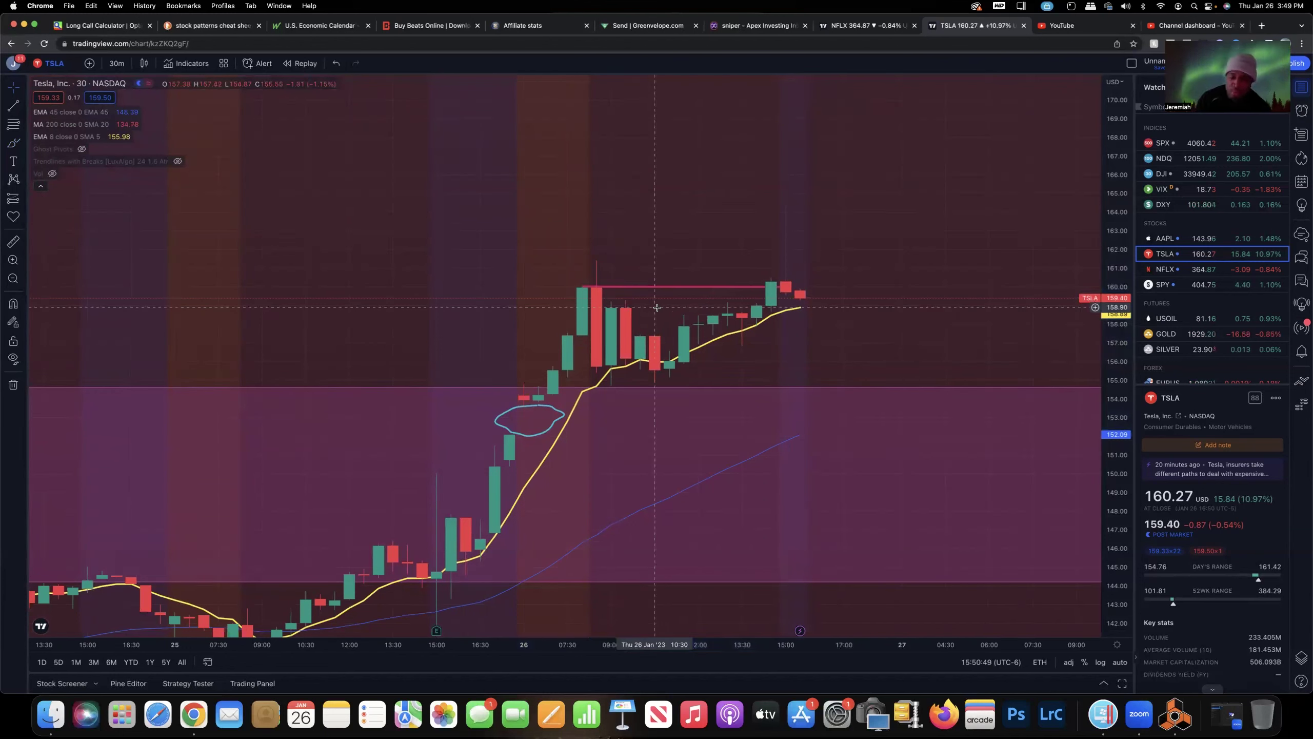
left_click(631, 289)
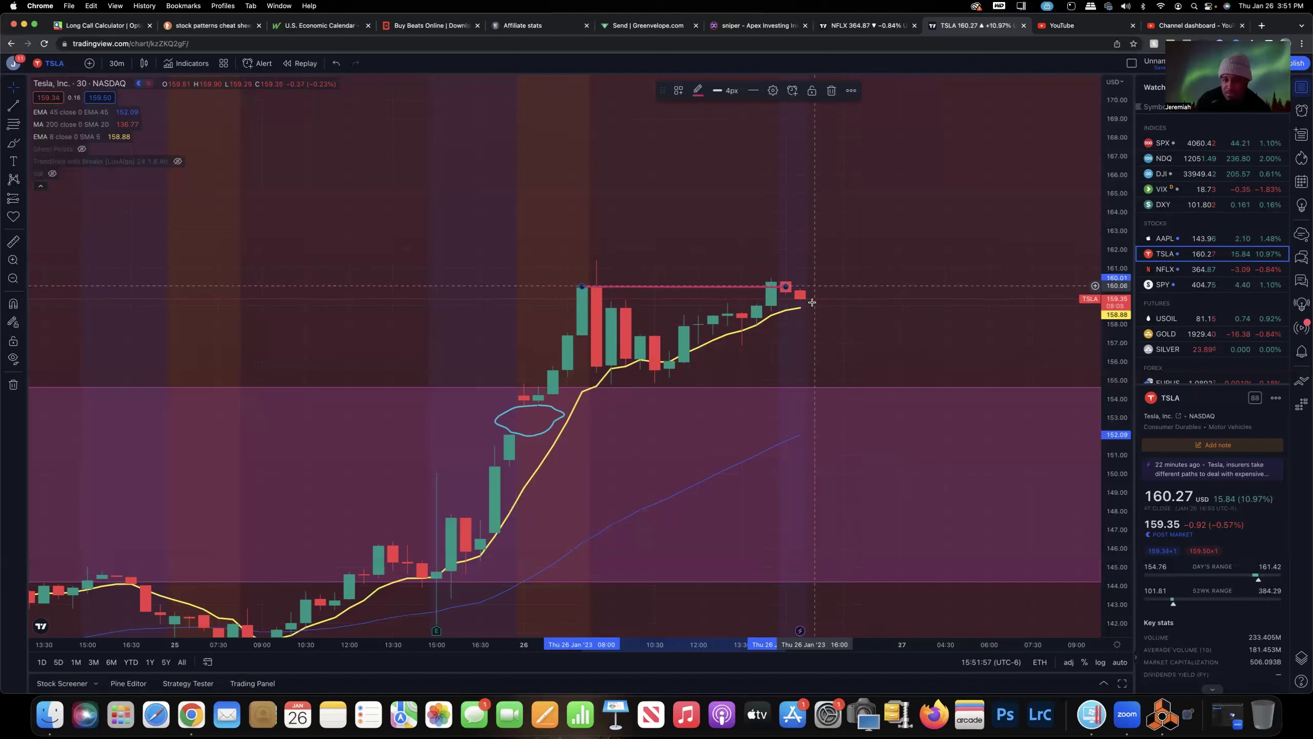
Pick the Brush tool and compress the TSLA price scale, leaving empty space right of the latest candles.
left_click(554, 201)
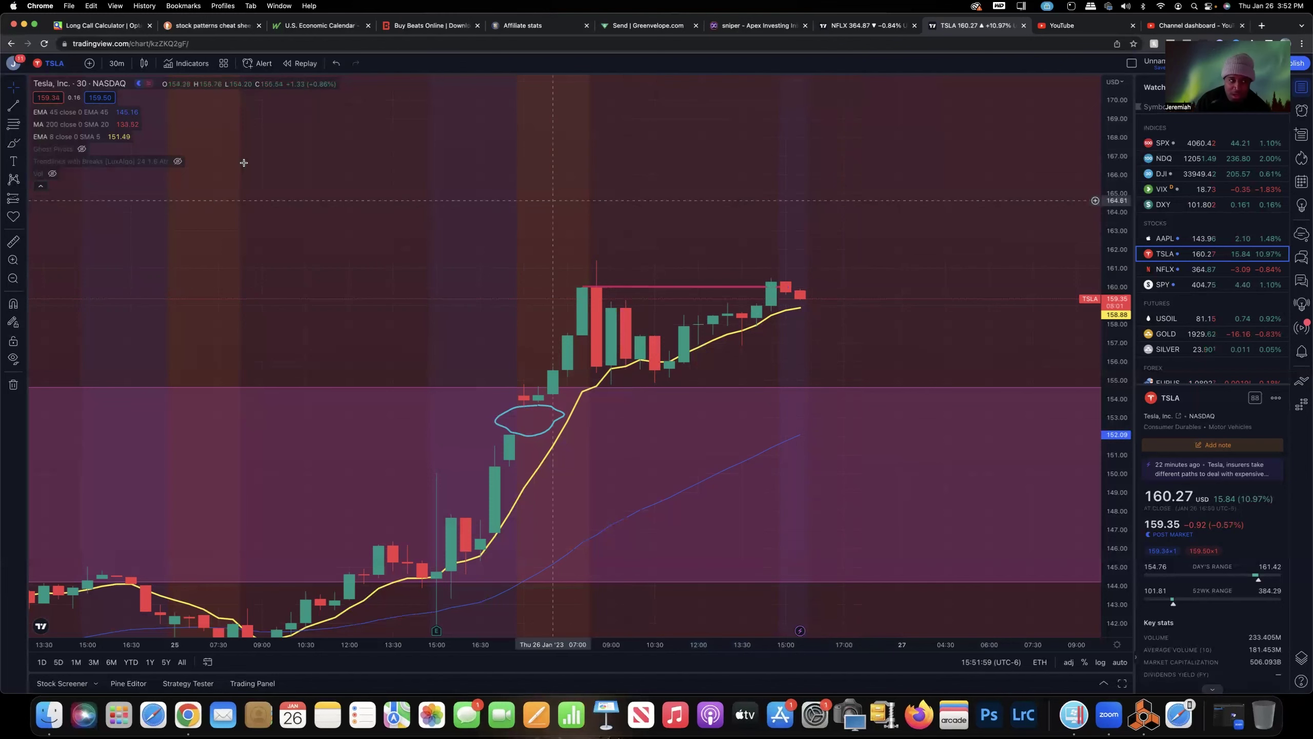
left_click(20, 145)
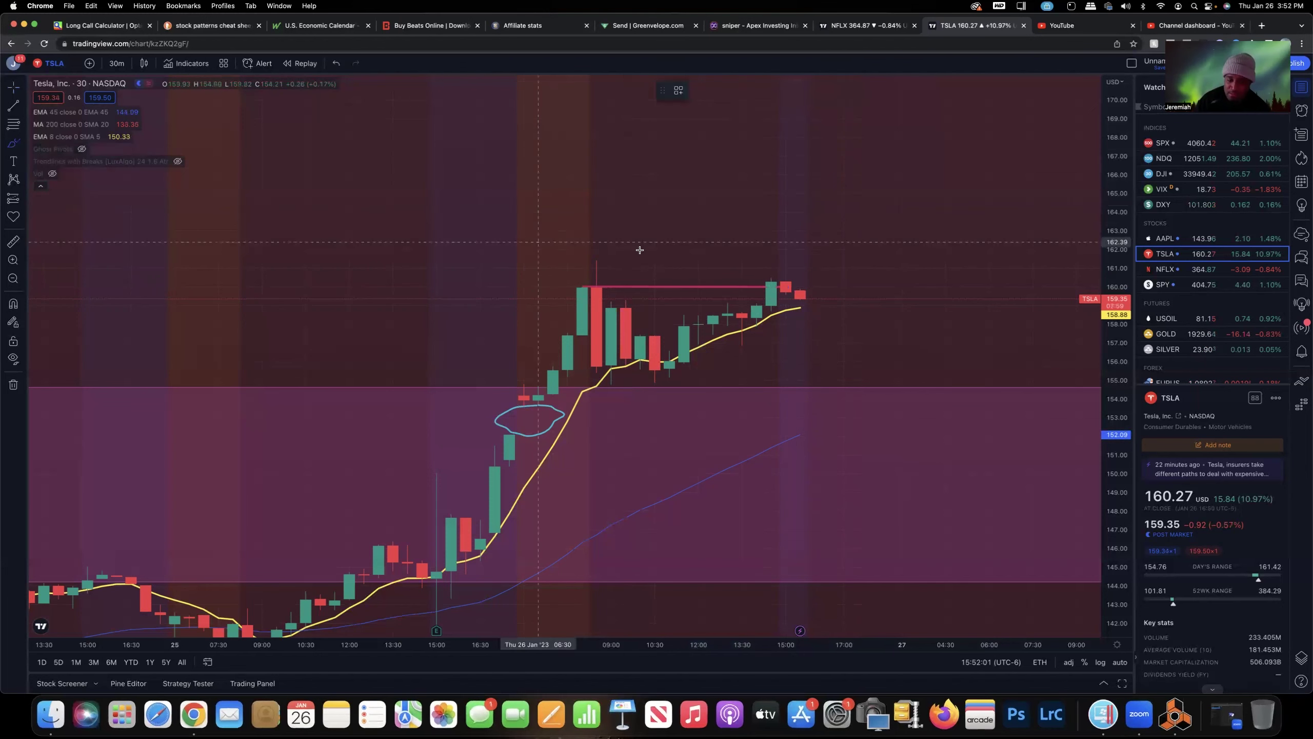
left_click_drag(1111, 220, 925, 341)
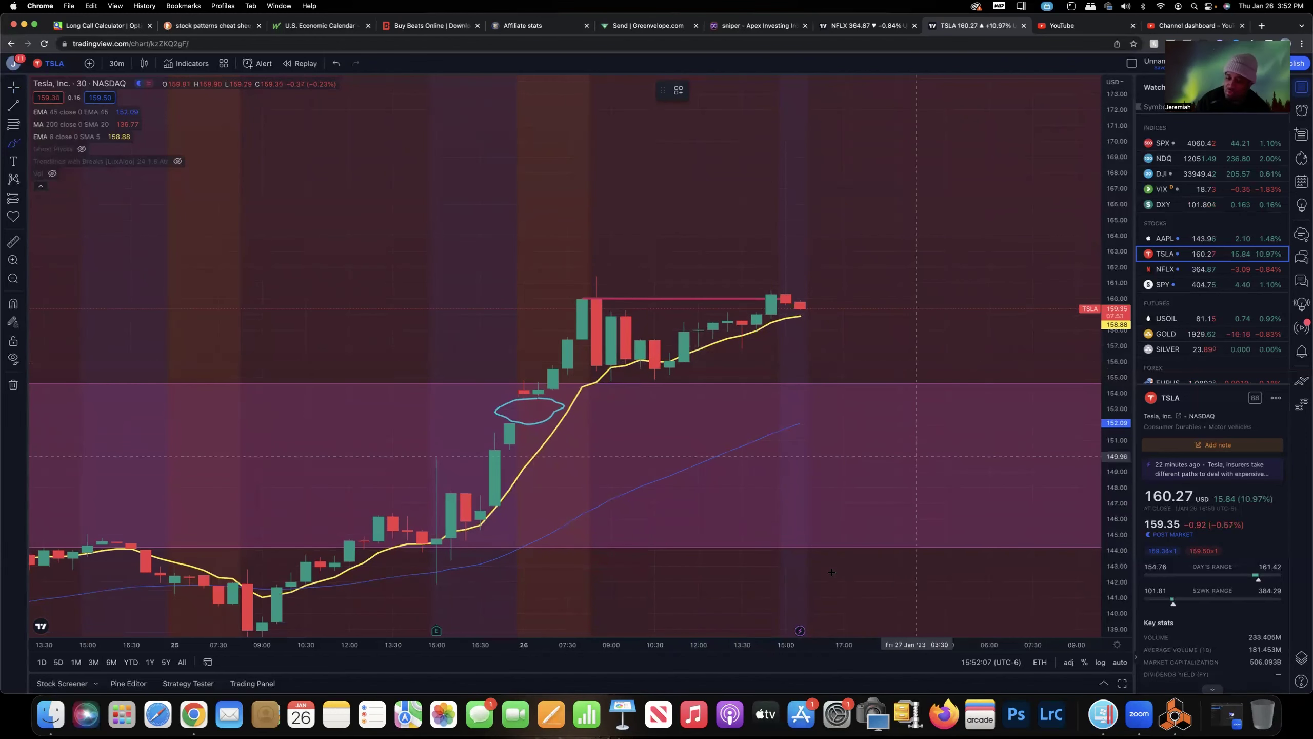
scroll(848, 647, "down", 1)
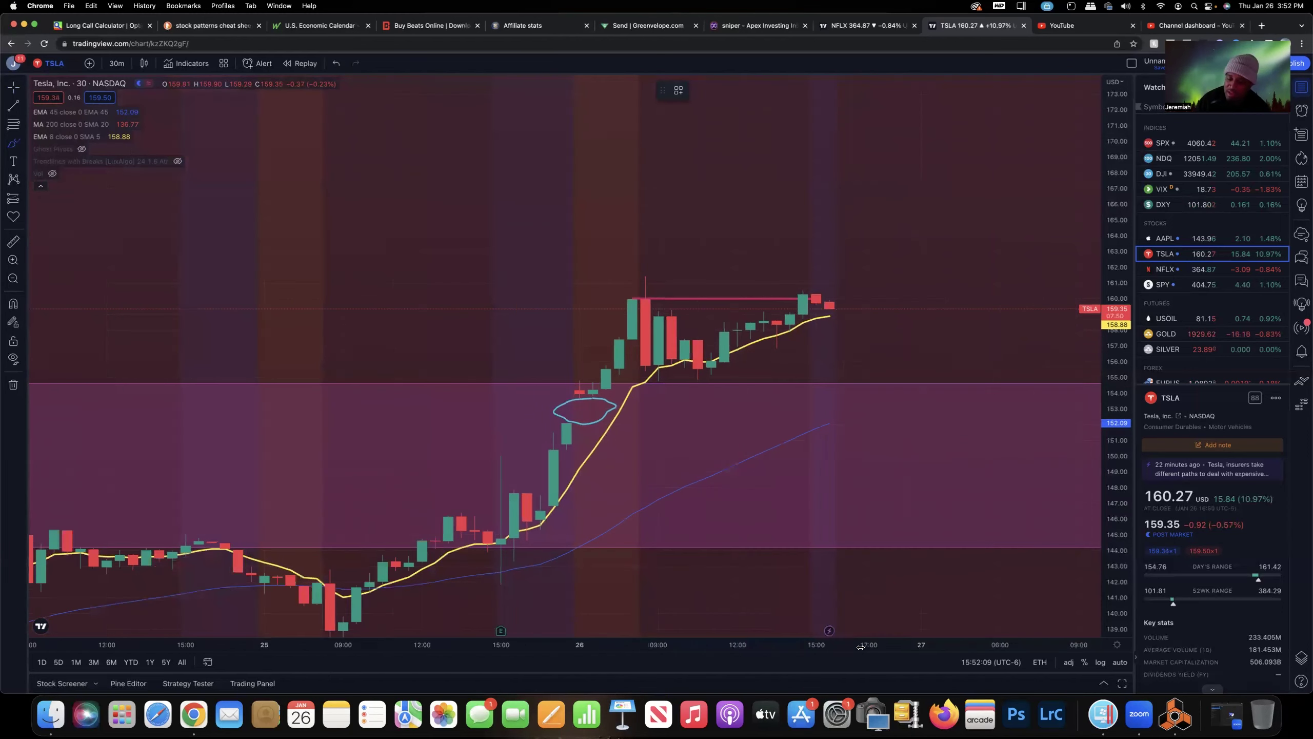
scroll(867, 647, "down", 1)
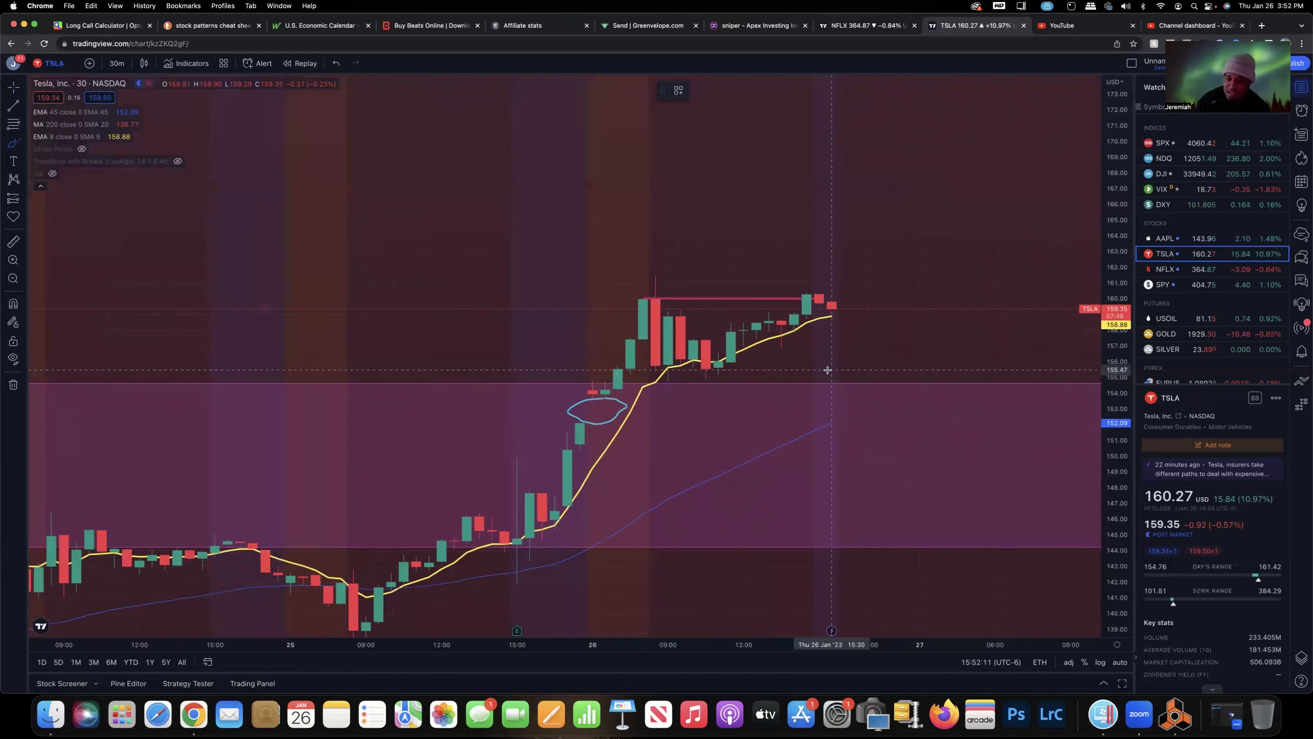
scroll(827, 370, "right", 5)
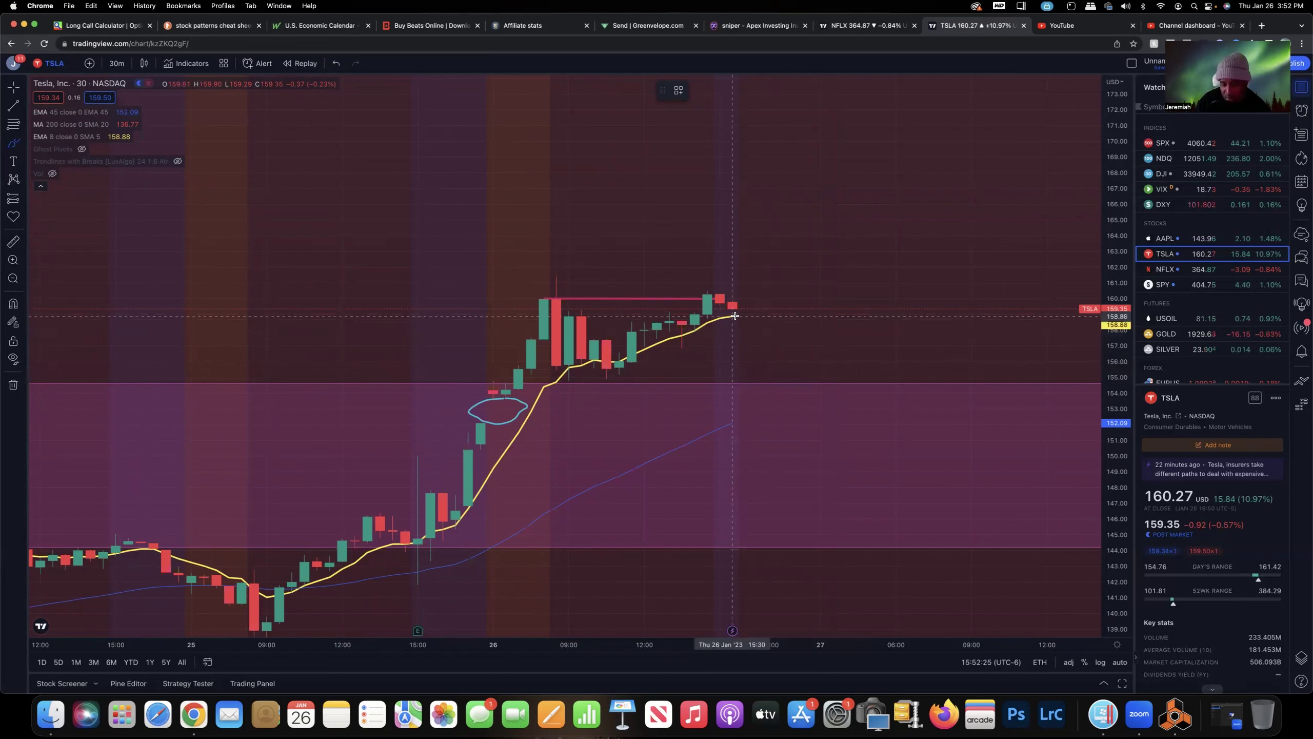
Brush a path falling from the latest TSLA candle toward about 152, then compress the price scale.
left_click_drag(749, 324, 846, 421)
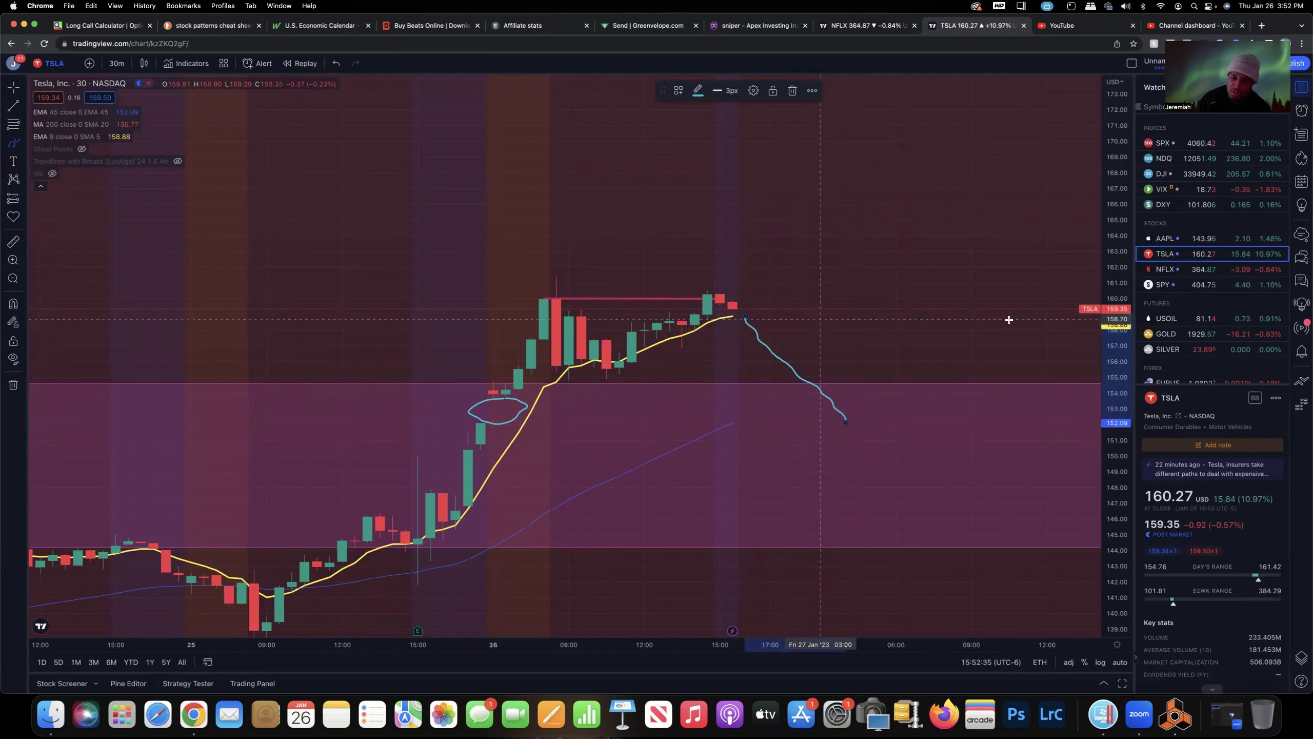
left_click_drag(1116, 356, 1112, 363)
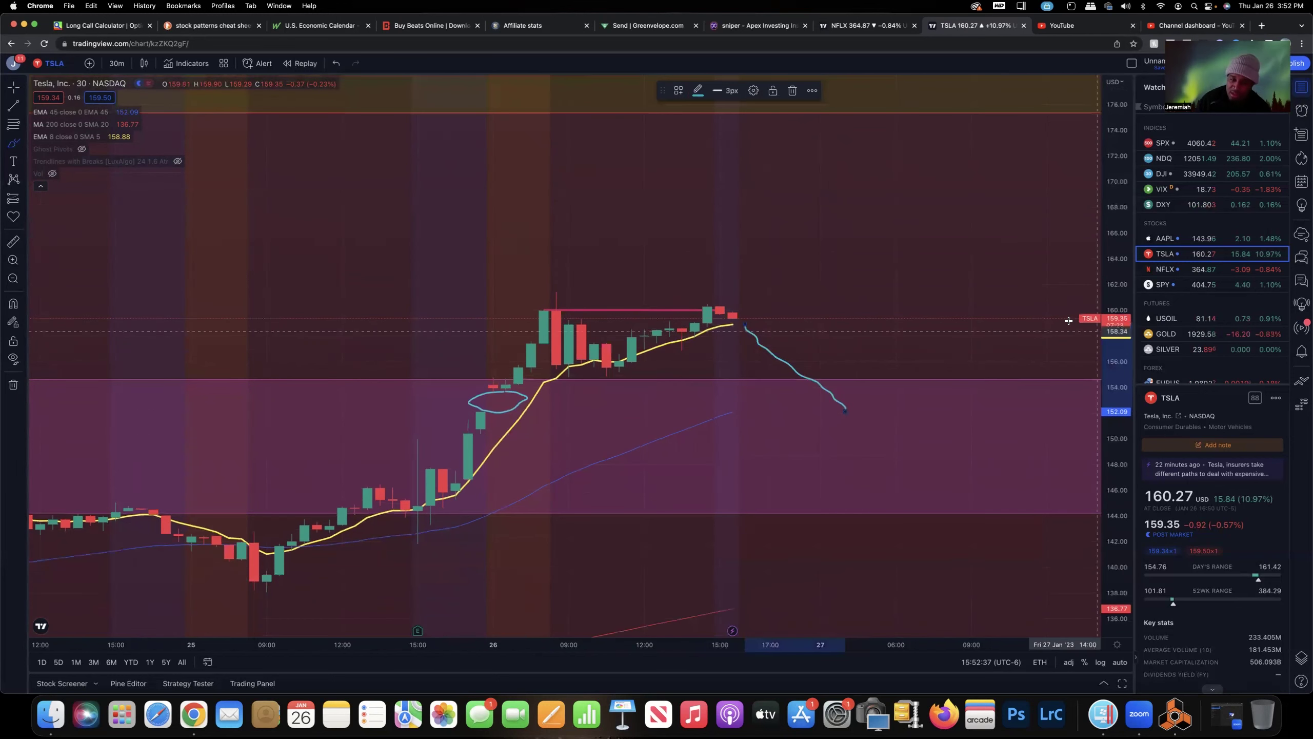
left_click_drag(1116, 397, 778, 550)
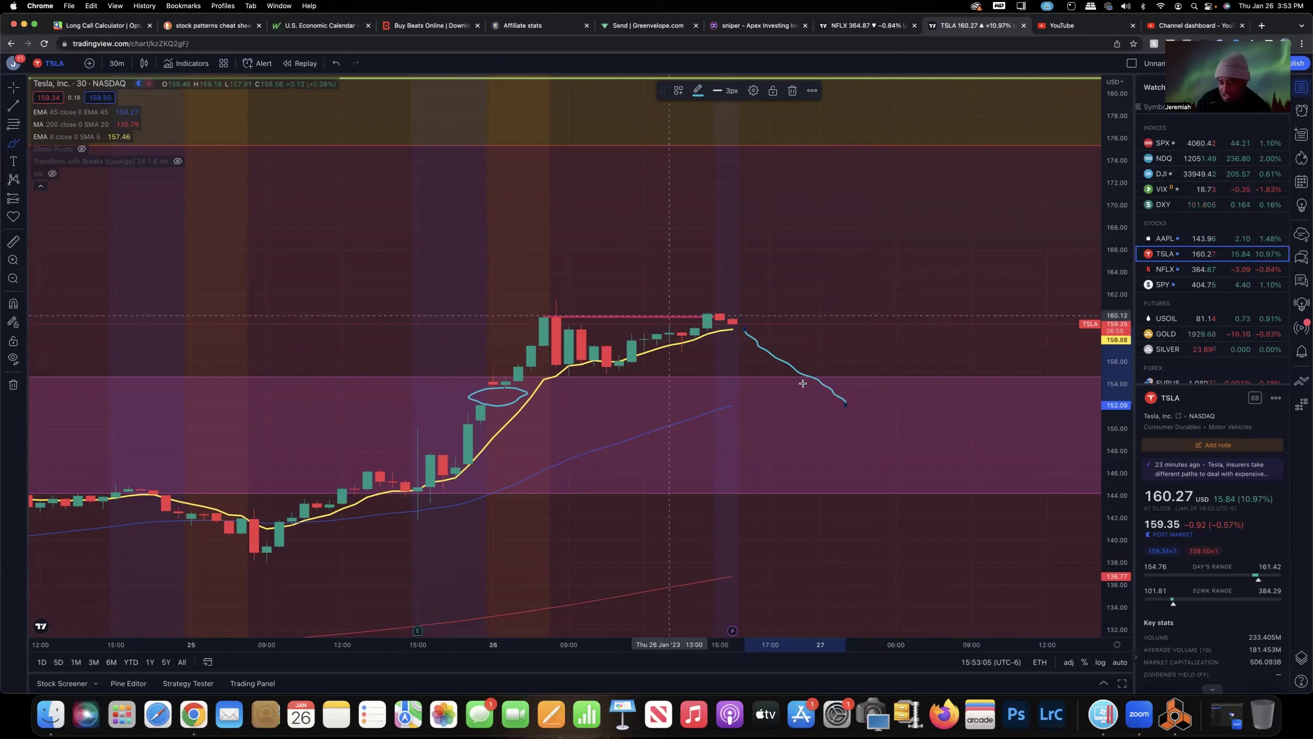
Delete the downward TSLA path sketch and scroll the chart back into position.
key("BackSpace")
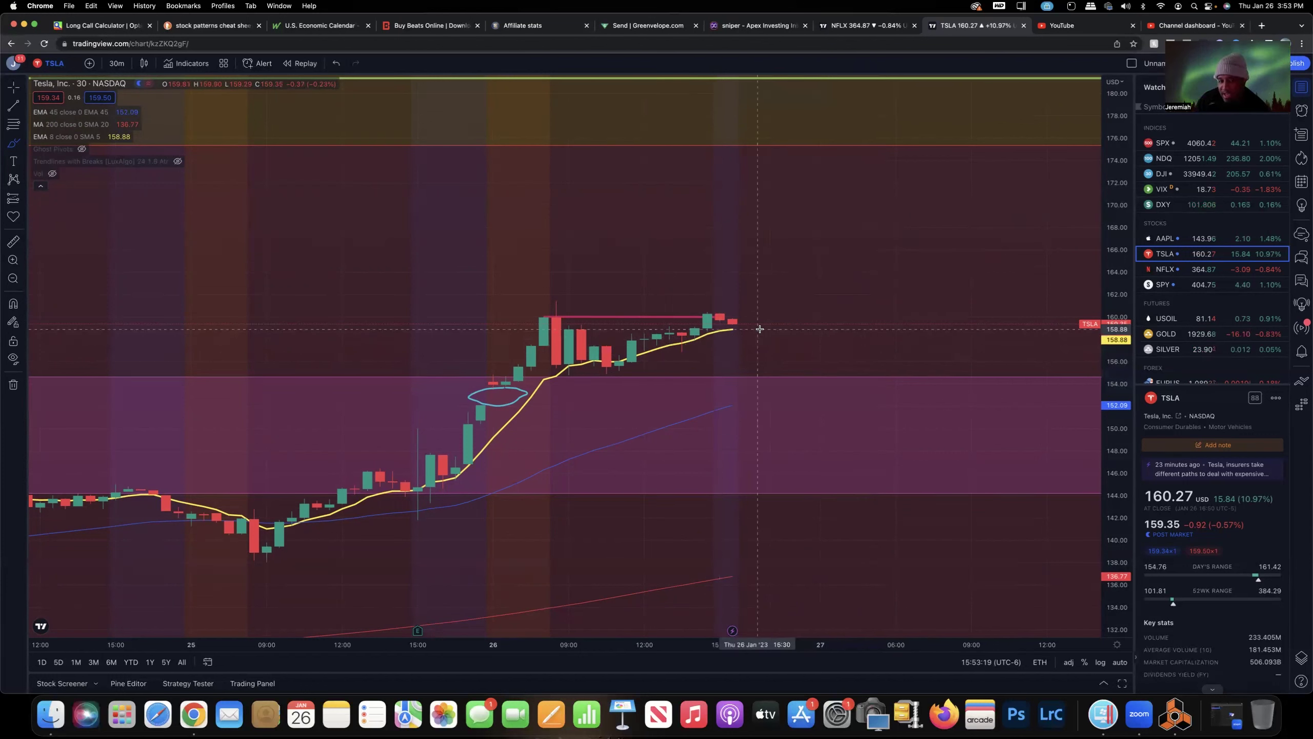
scroll(760, 328, "right", 3)
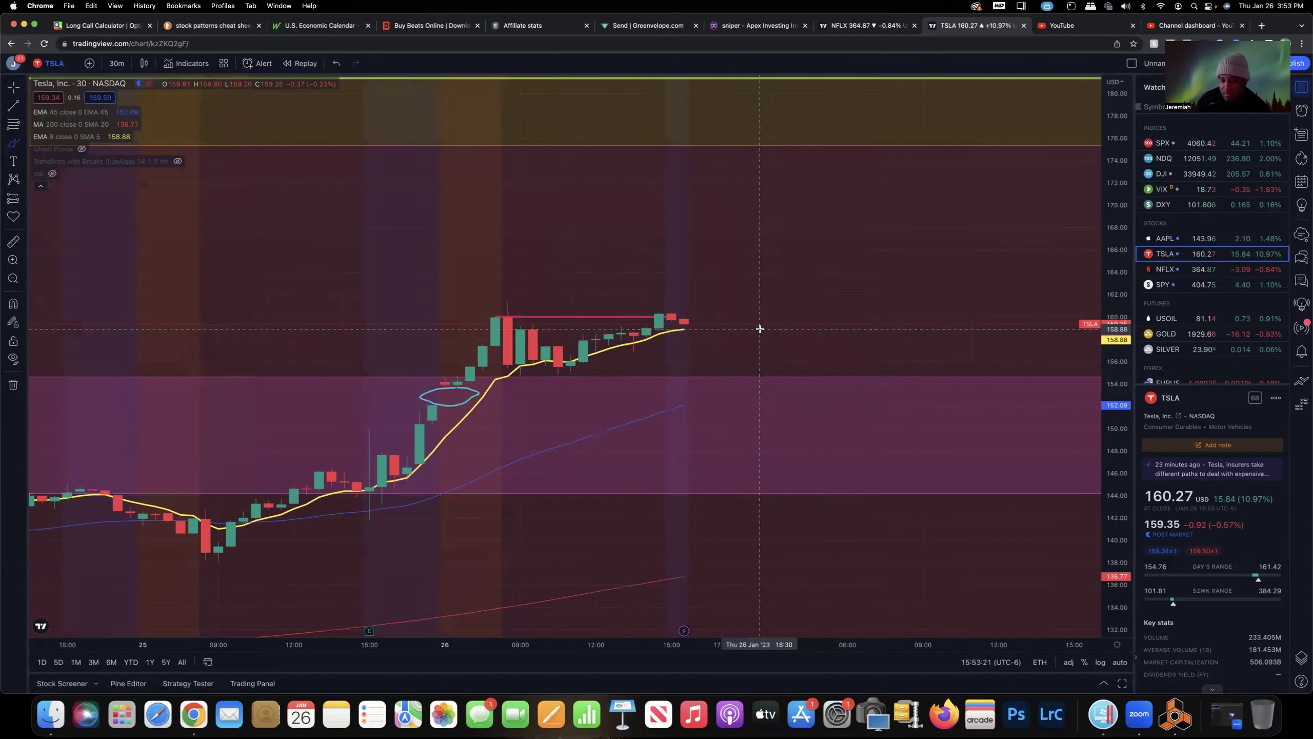
scroll(760, 328, "right", 2)
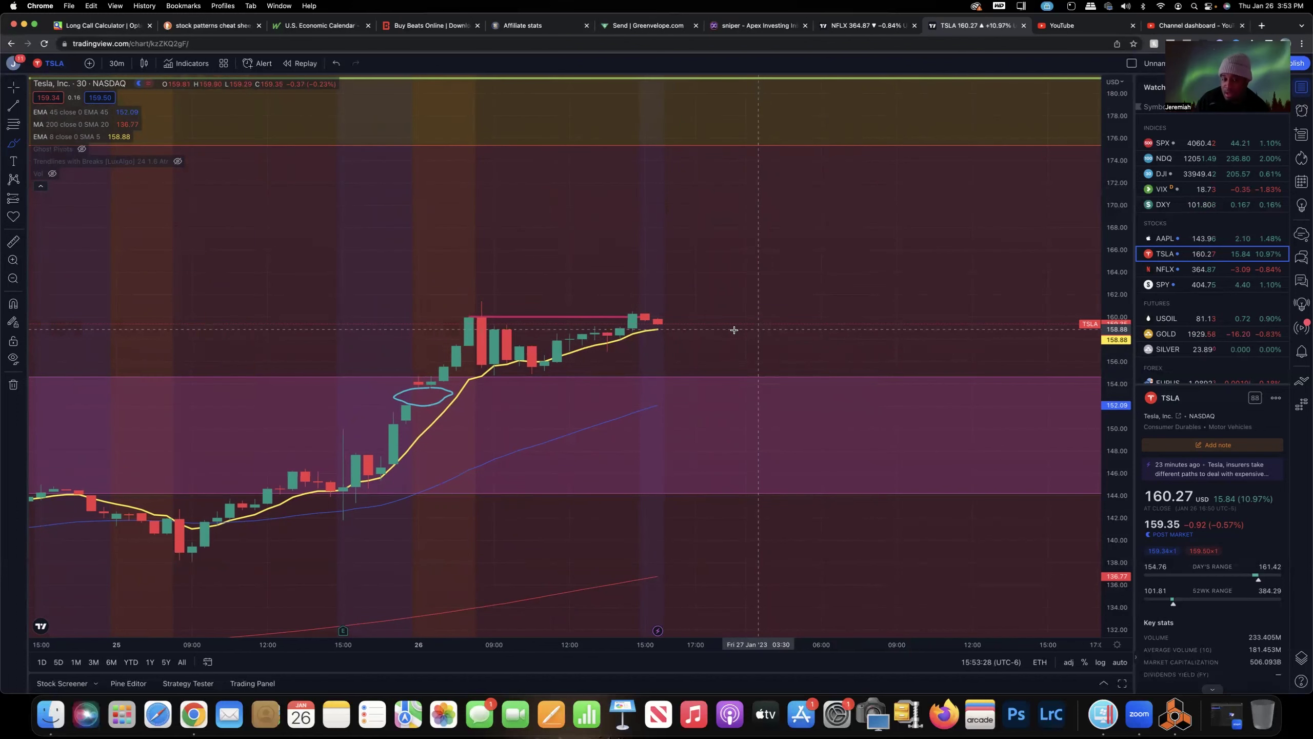
scroll(718, 329, "left", 5)
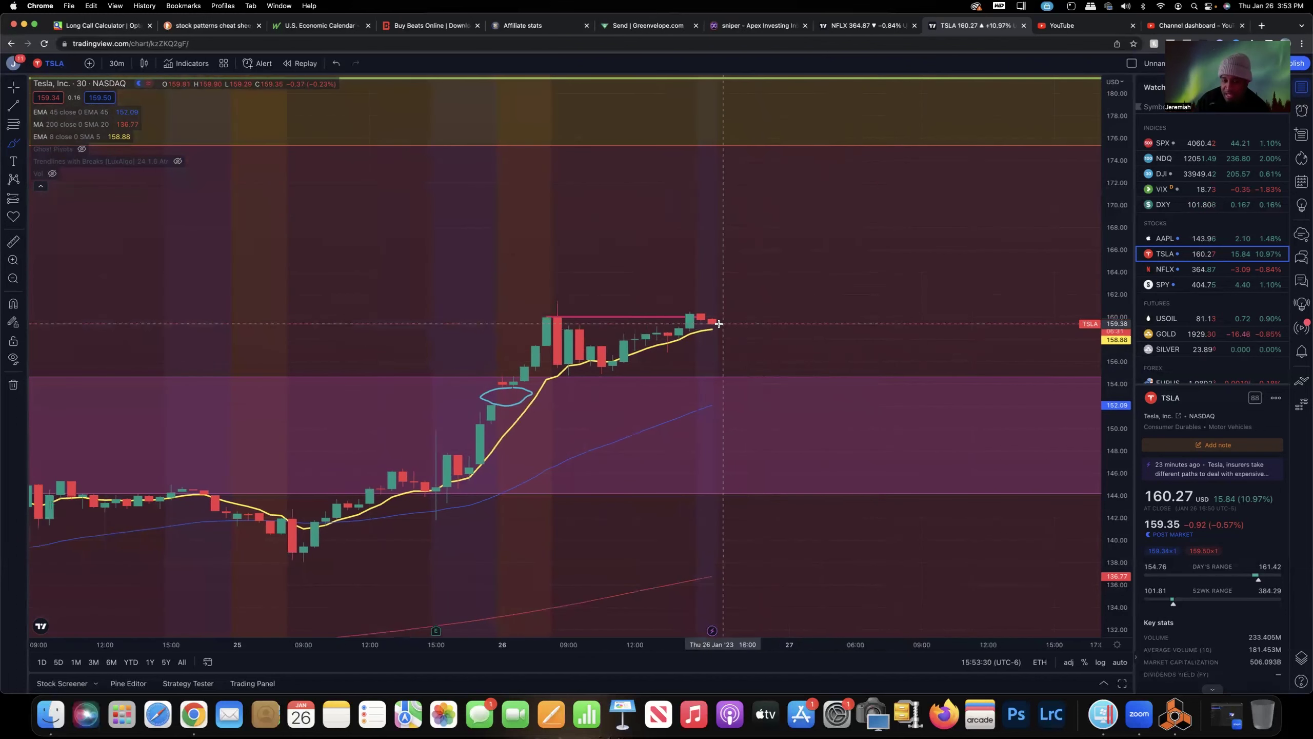
scroll(718, 323, "right", 3)
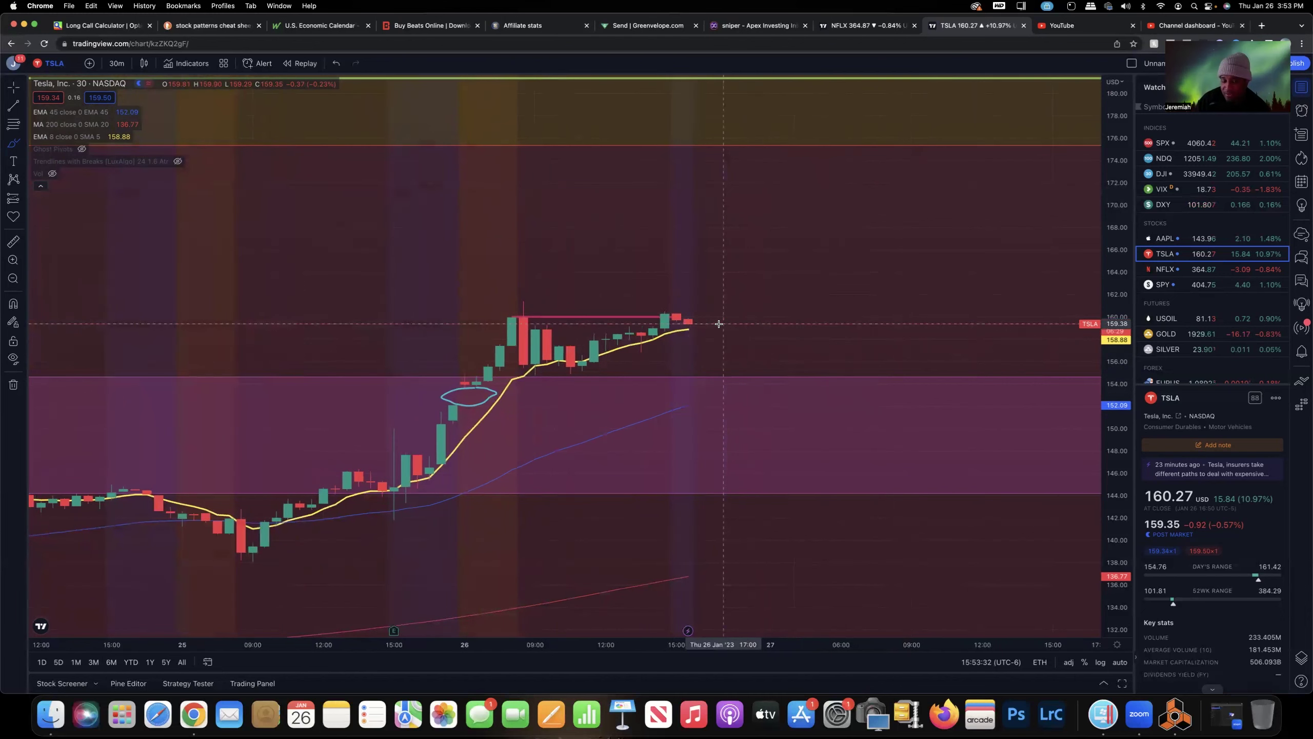
scroll(719, 323, "right", 1)
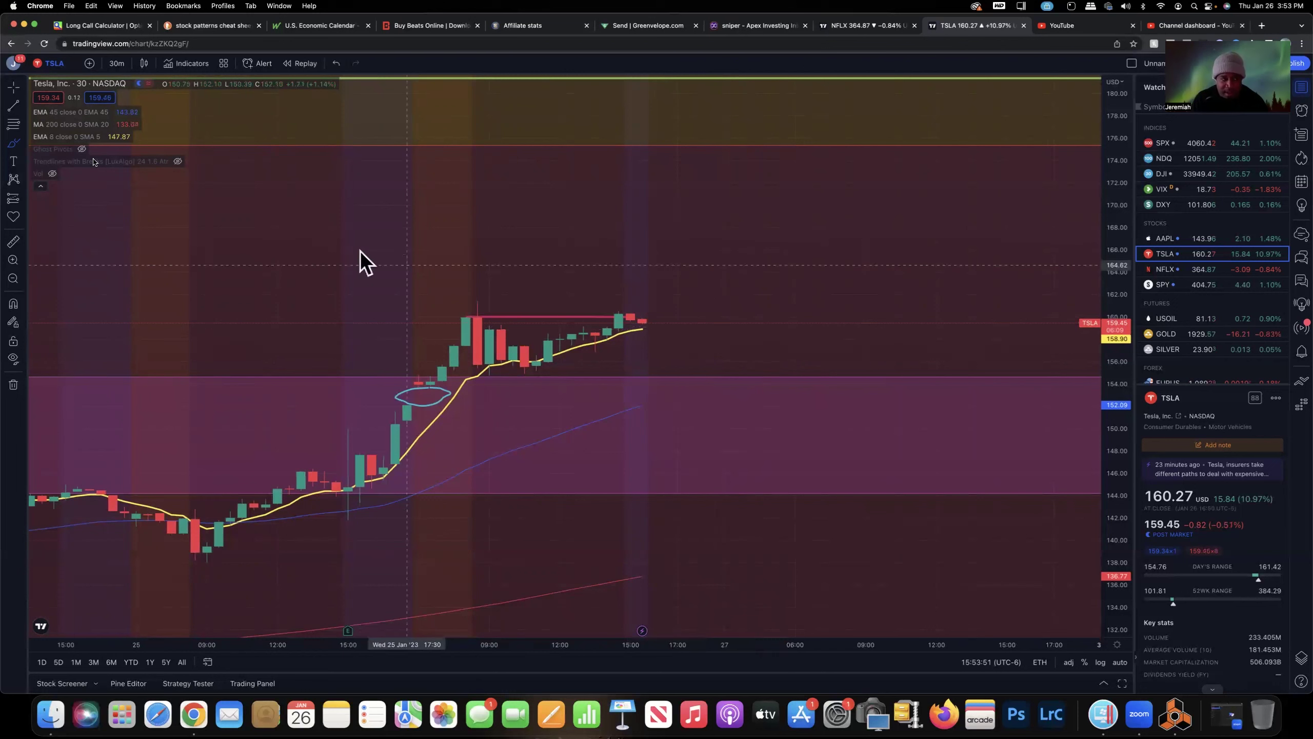
Brush a TSLA path dipping to about 152, recovering above 160, then rising toward 166.
left_click(14, 144)
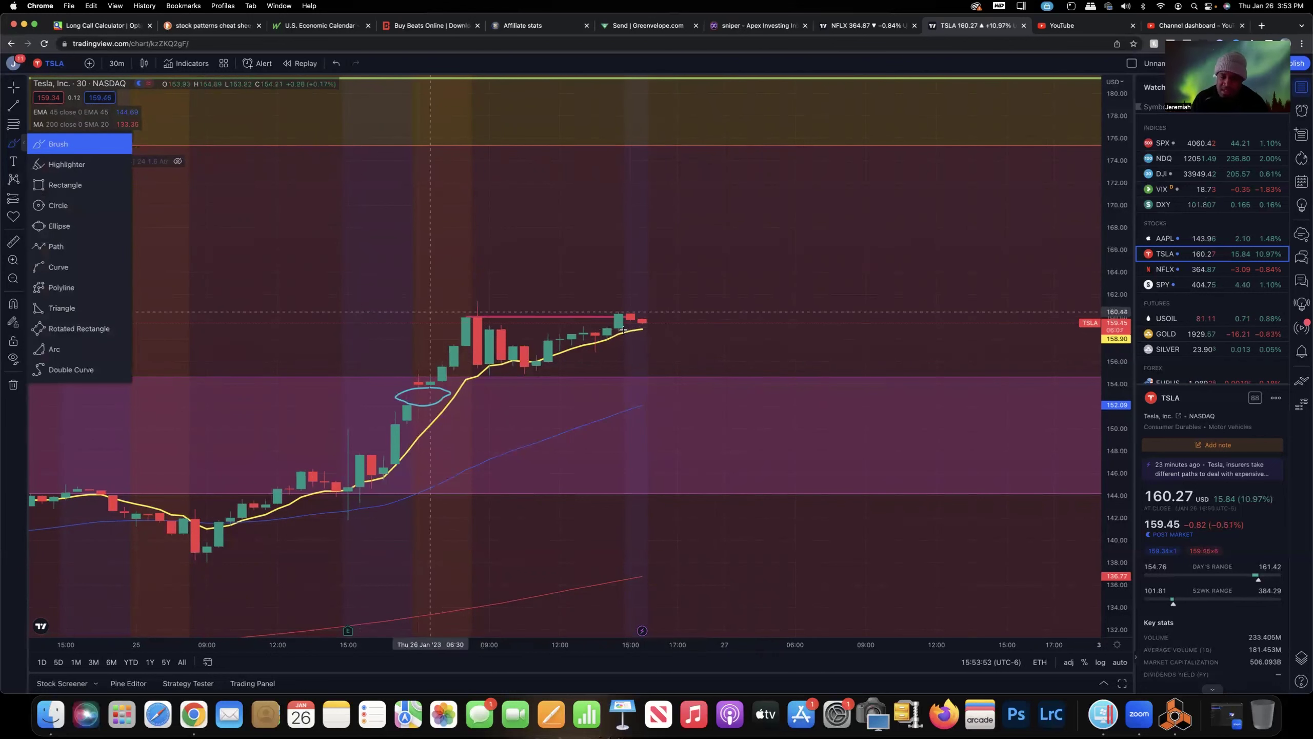
mouse_move(654, 329)
left_mouse_down()
mouse_move(690, 396)
mouse_move(712, 405)
left_mouse_up()
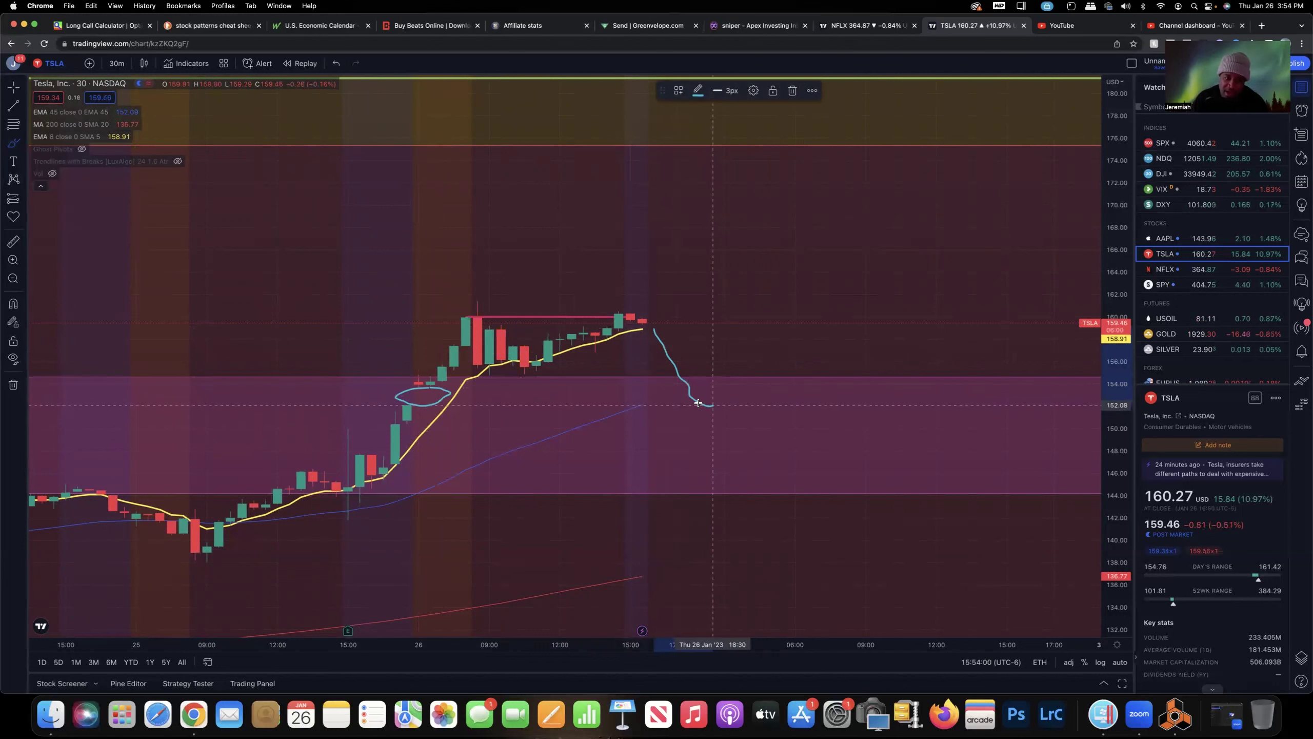
left_click_drag(716, 406, 822, 307)
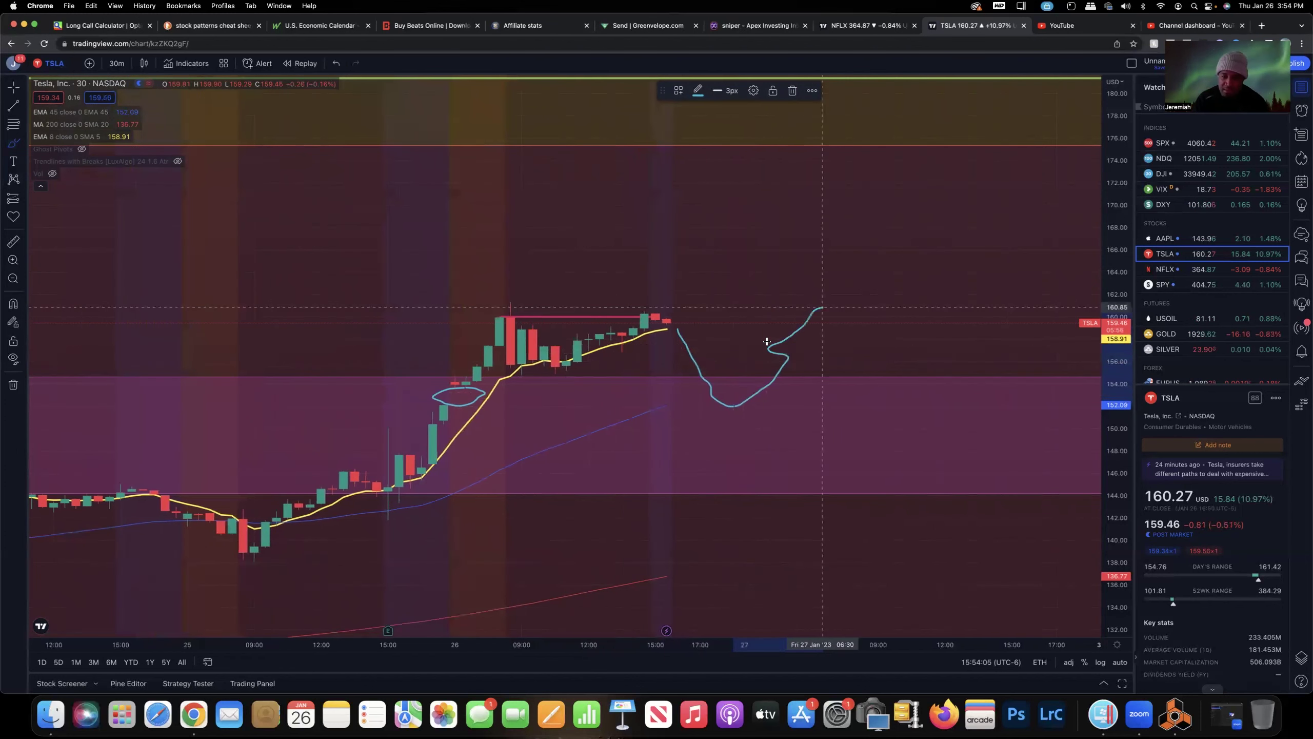
scroll(758, 347, "right", 5)
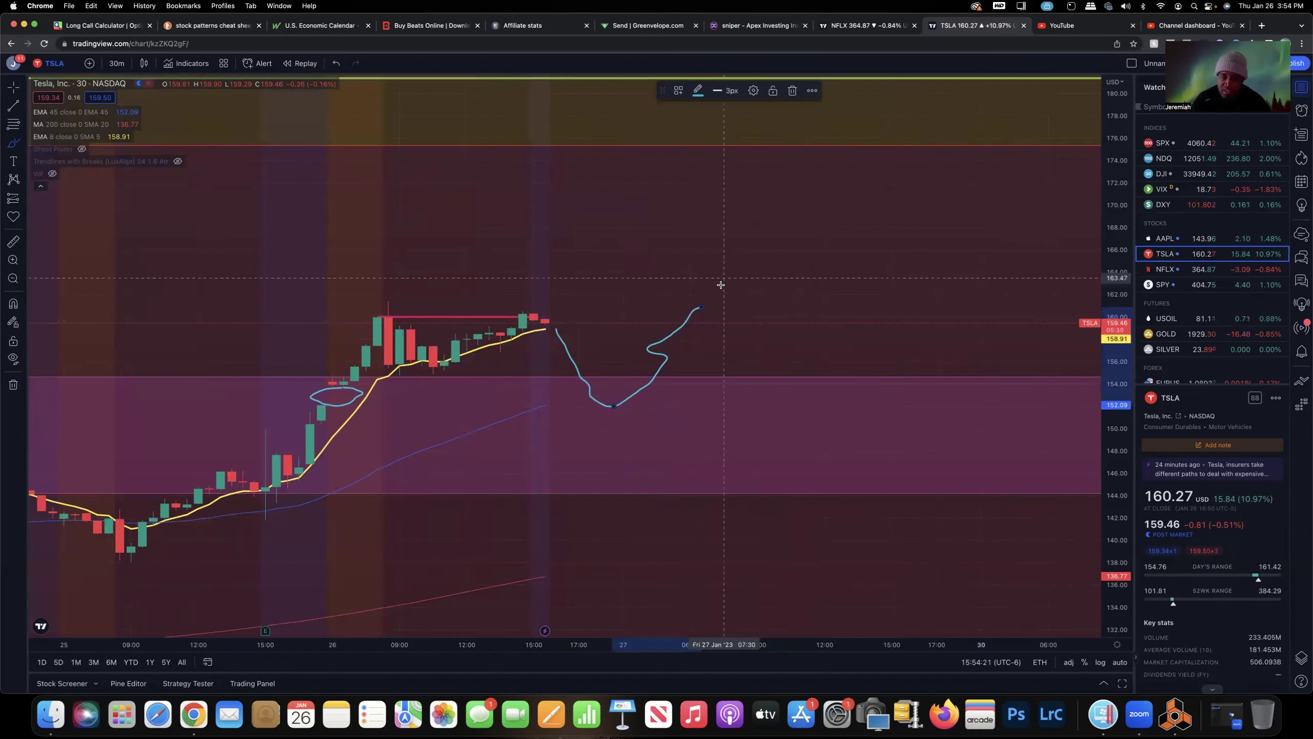
left_click_drag(723, 288, 792, 242)
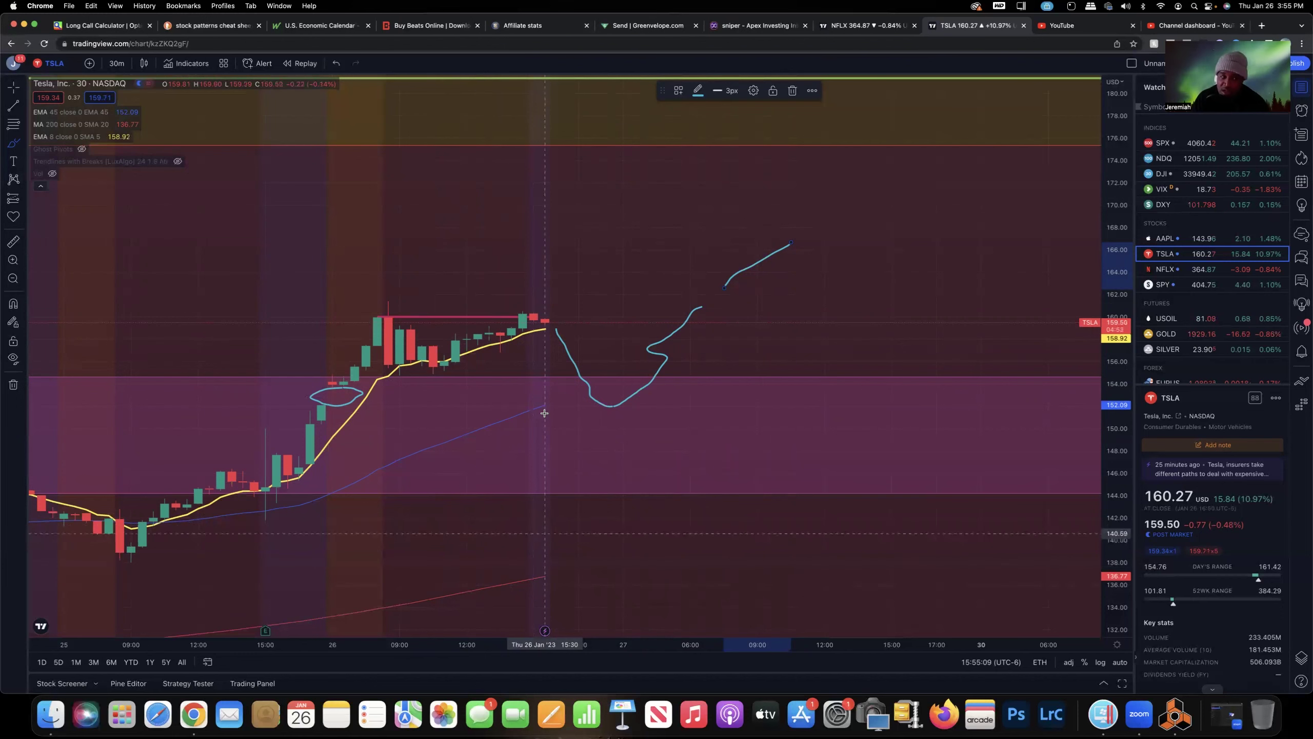
Zoom out and brush a second path falling to about 139 with a looped bottom, rising toward 152.
scroll(545, 413, "left", 5)
scroll(490, 369, "down", 3)
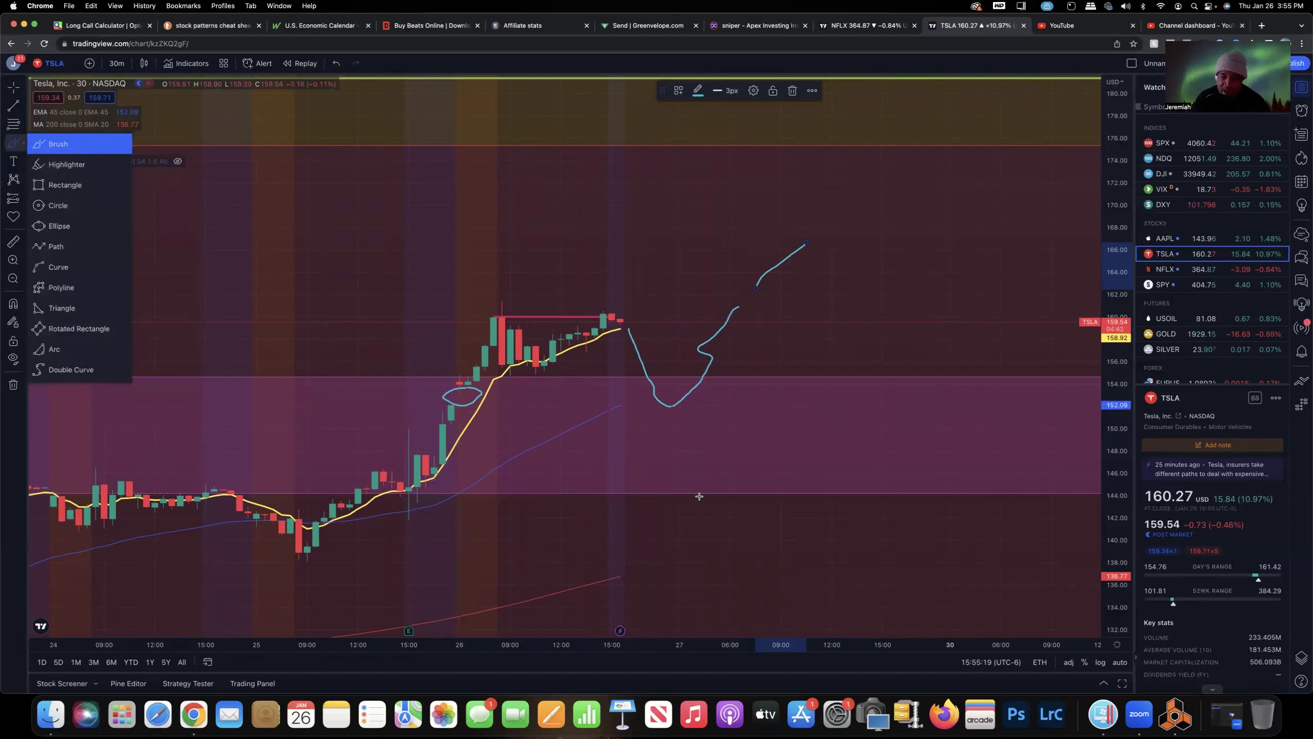
mouse_move(696, 496)
left_mouse_down()
mouse_move(696, 548)
mouse_move(714, 558)
left_mouse_up()
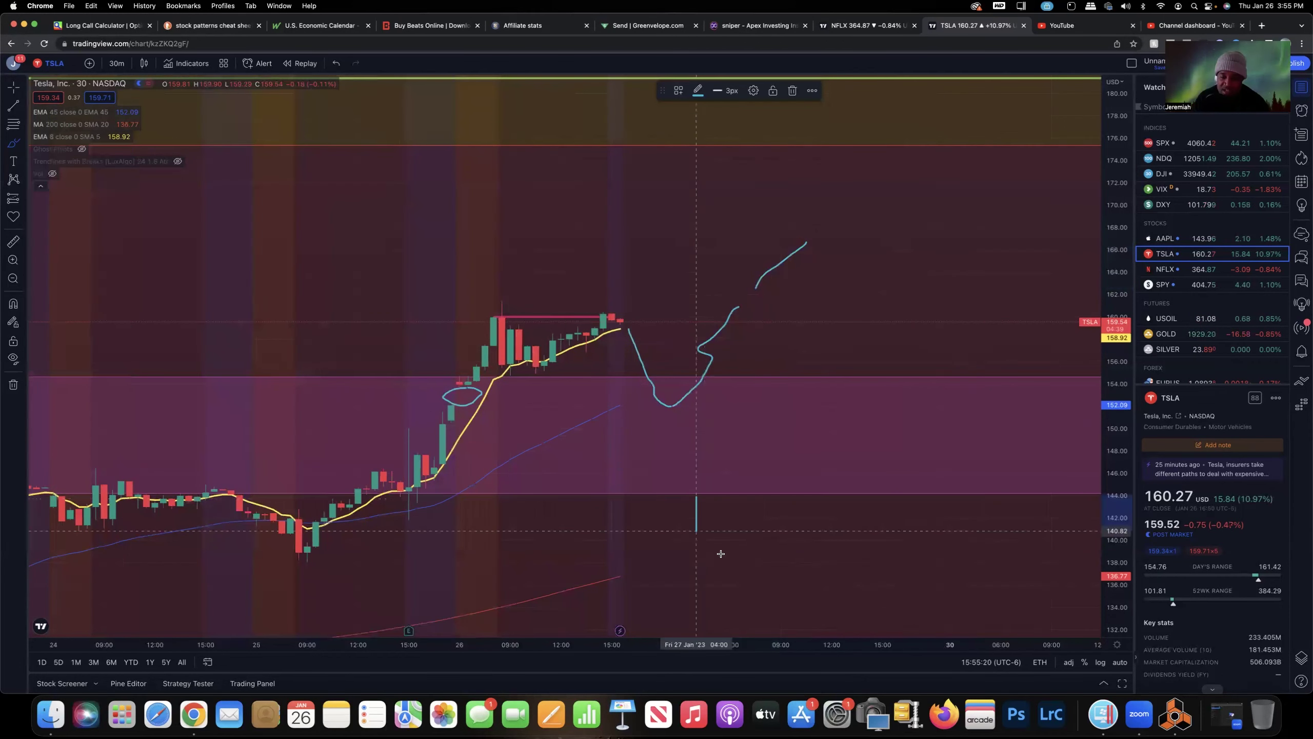
mouse_move(705, 493)
left_mouse_down()
mouse_move(714, 521)
mouse_move(807, 409)
left_mouse_up()
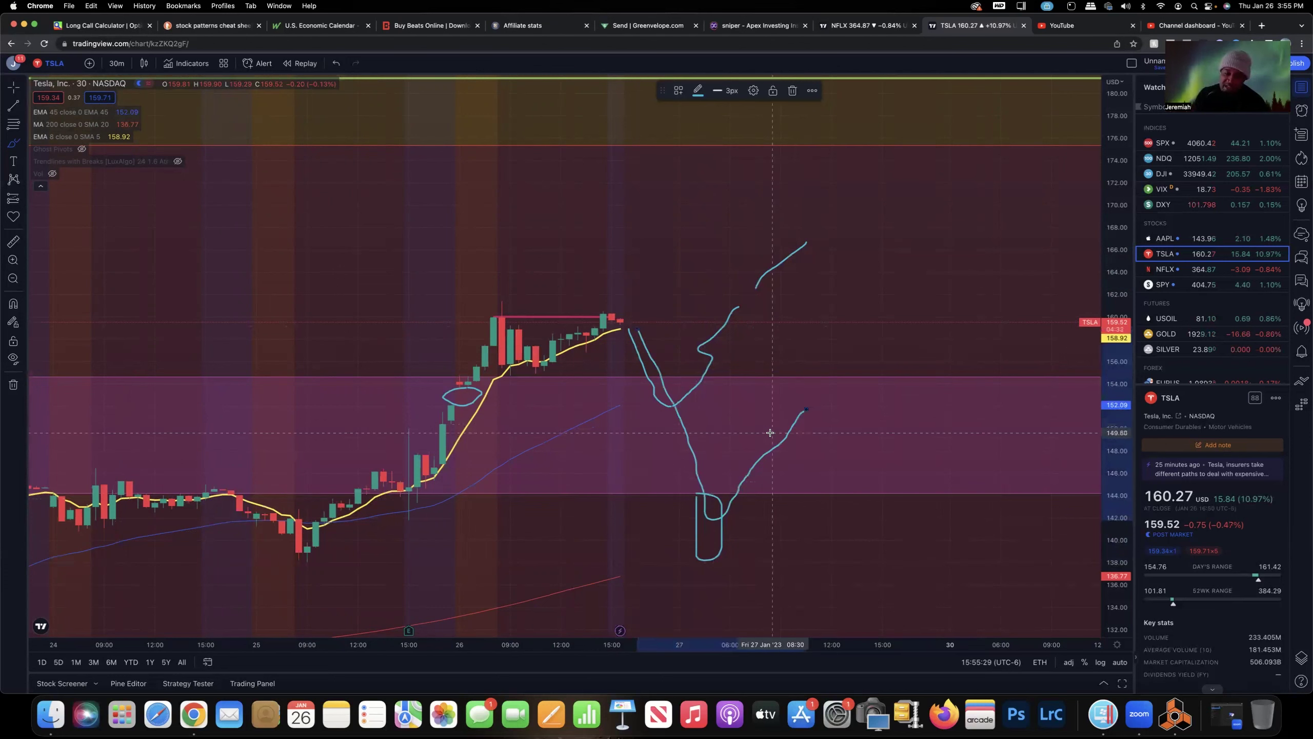